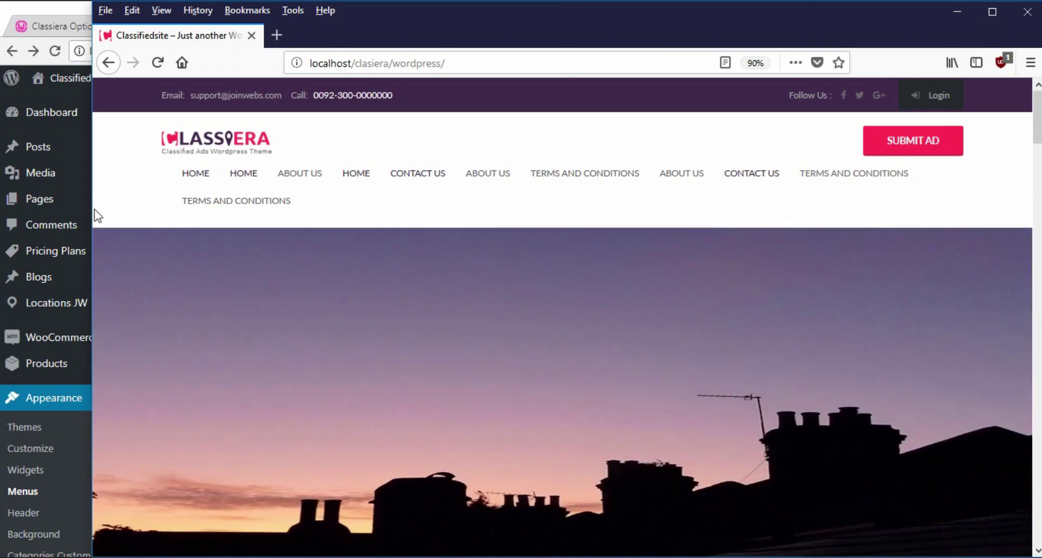
# - Narrow the site's browser window to examine the mobile menu's entries, and return to the wide layout with that menu closed
pyautogui.moveTo(90, 208); pyautogui.dragTo(349, 232)
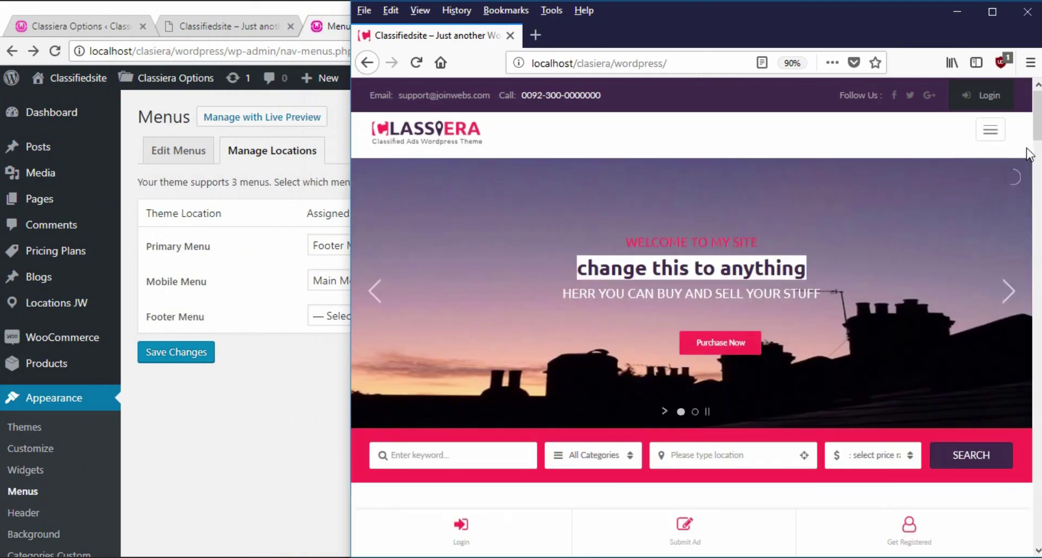
pyautogui.click(990, 132)
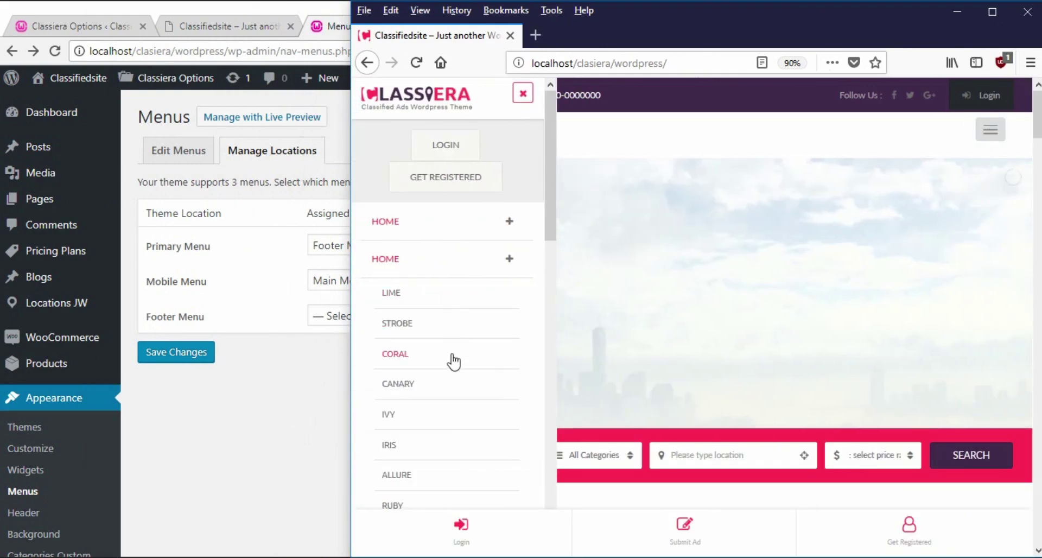
pyautogui.scroll(-15, 453, 361)
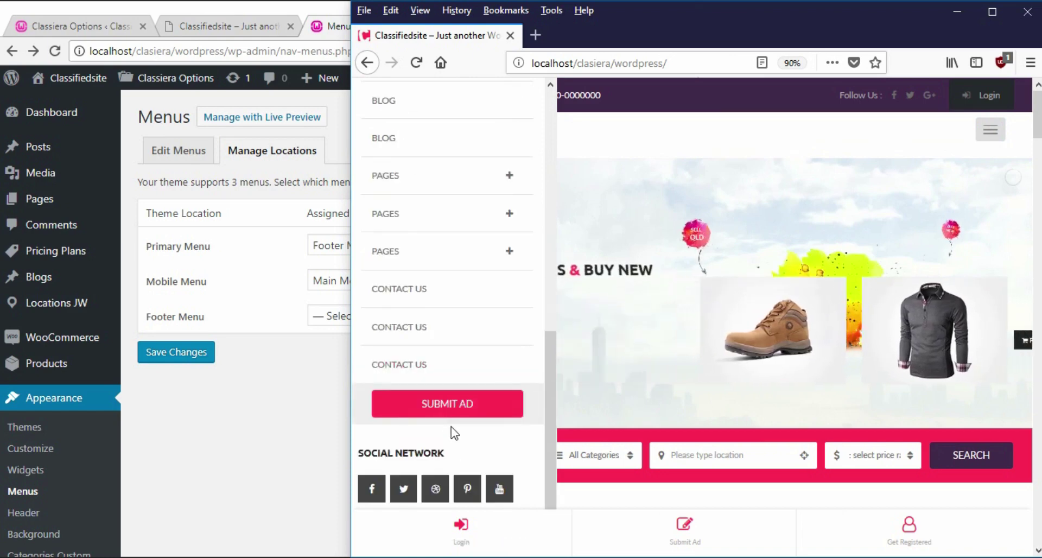
pyautogui.scroll(15, 451, 418)
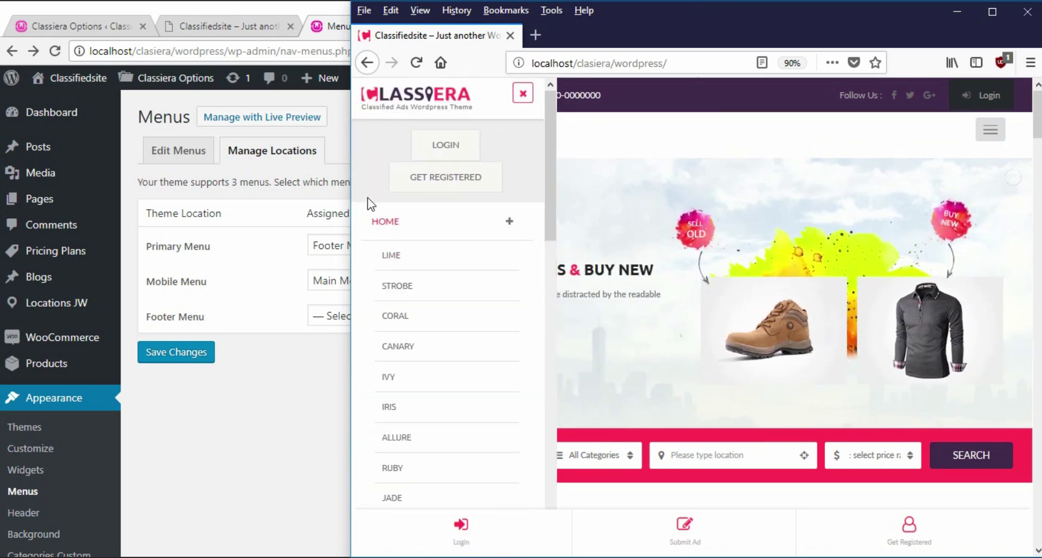
pyautogui.moveTo(348, 197); pyautogui.dragTo(124, 197)
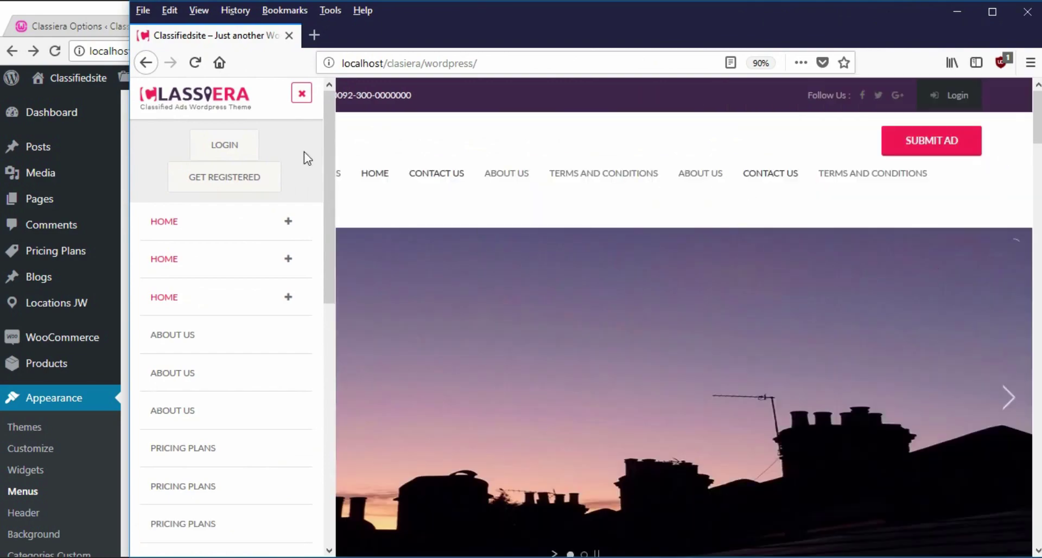
pyautogui.click(301, 95)
# - Examine the homepage footer, especially the Follow Us area beside the copyright line
pyautogui.scroll(-15, 393, 351)
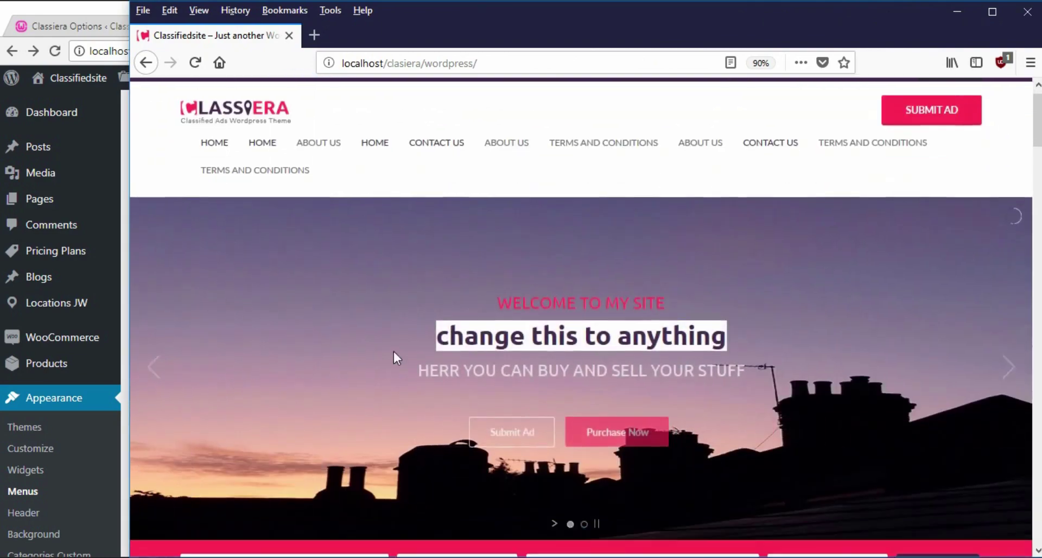
pyautogui.scroll(-10, 719, 450)
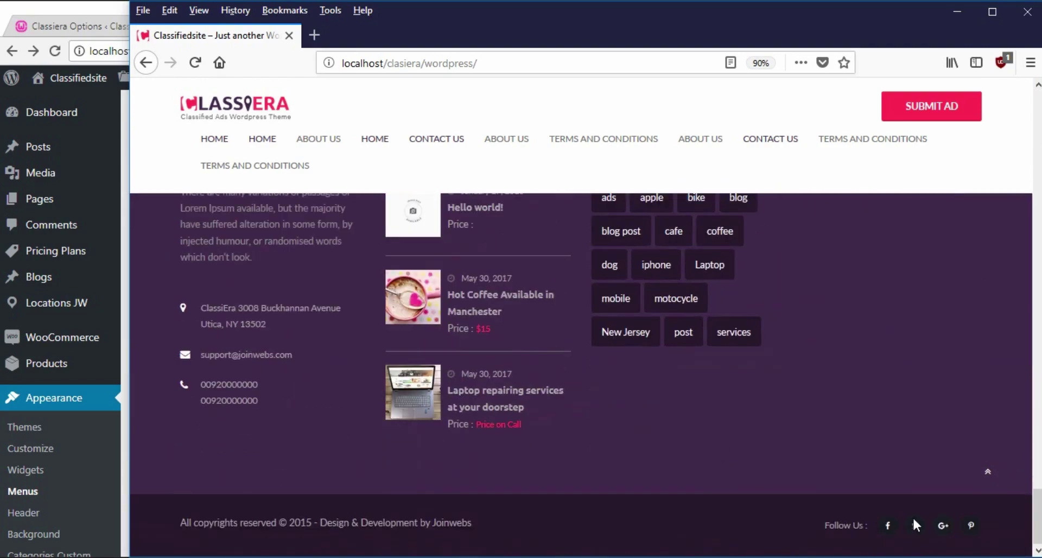
pyautogui.moveTo(818, 525); pyautogui.dragTo(998, 526)
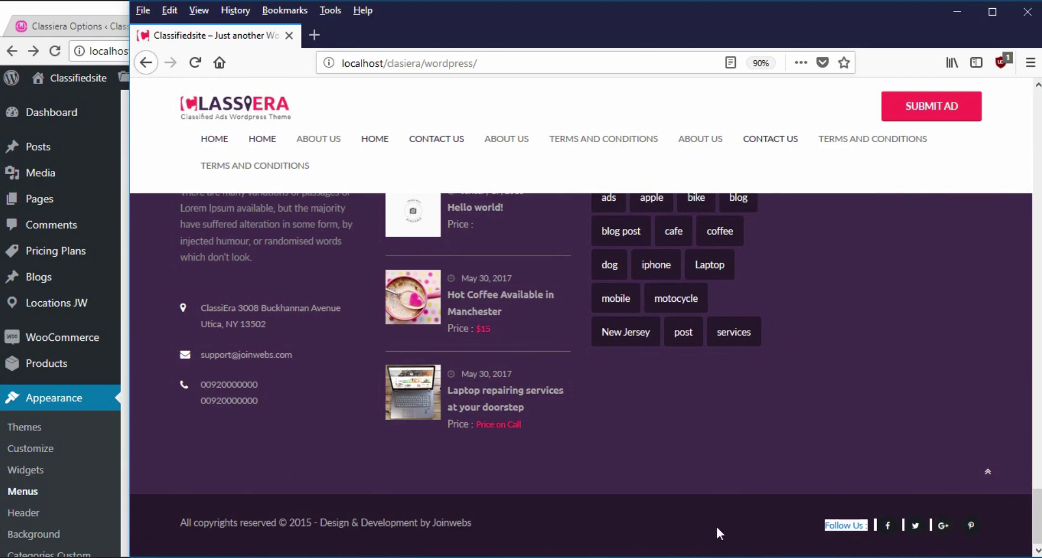
# - Switch to the WordPress admin and open the Manage Locations settings for the theme's menus
pyautogui.click(60, 8)
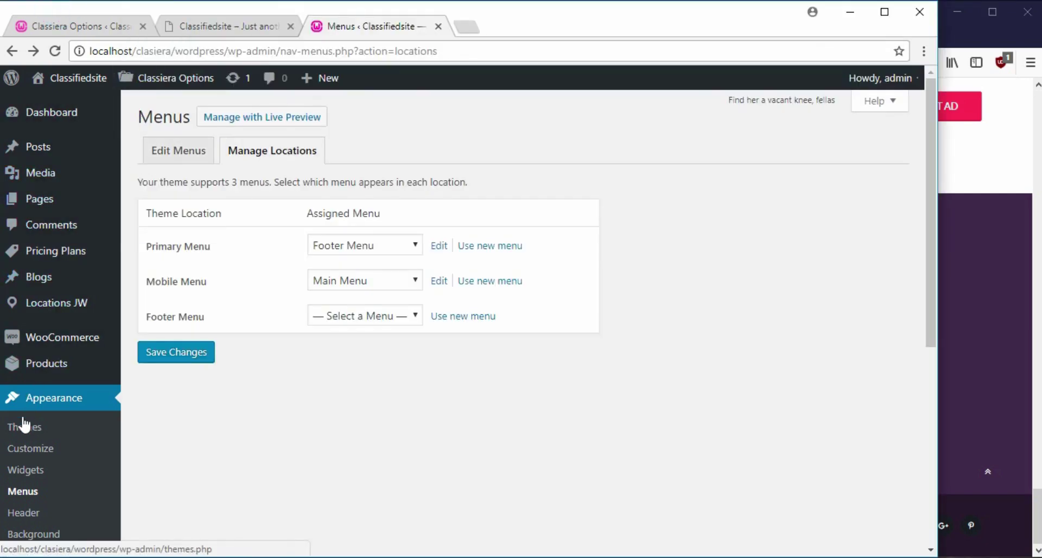
pyautogui.moveTo(66, 121)
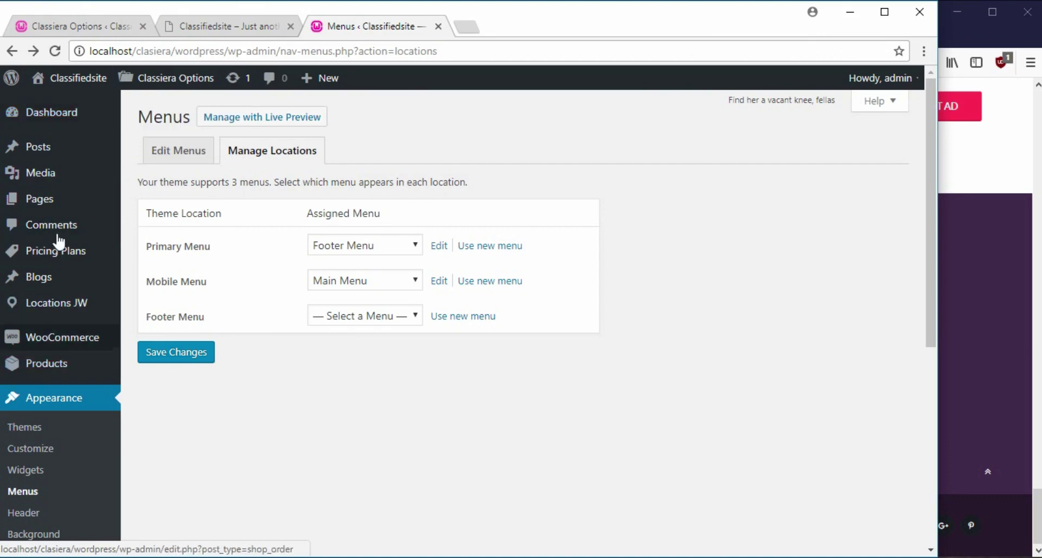
pyautogui.click(52, 114)
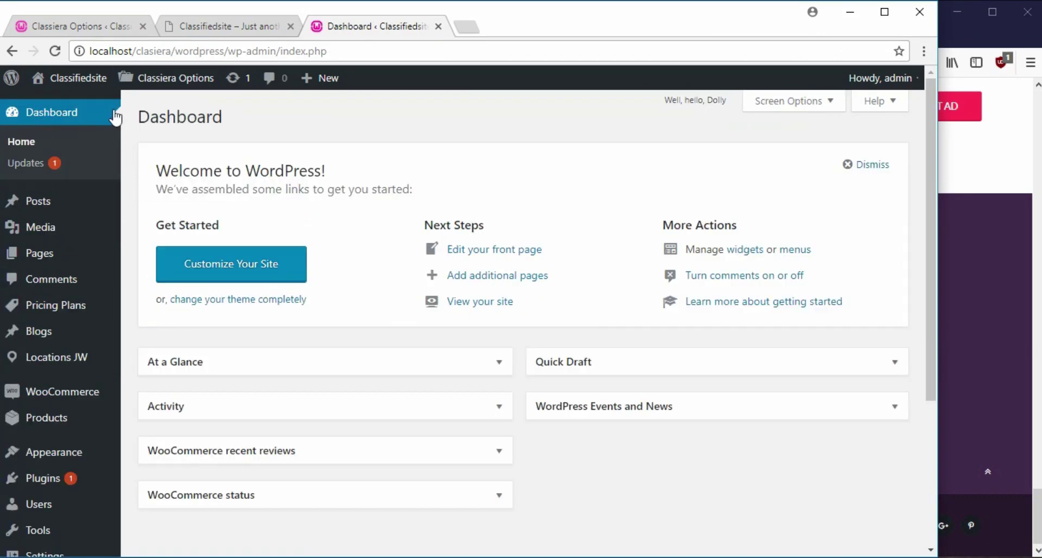
pyautogui.moveTo(40, 463)
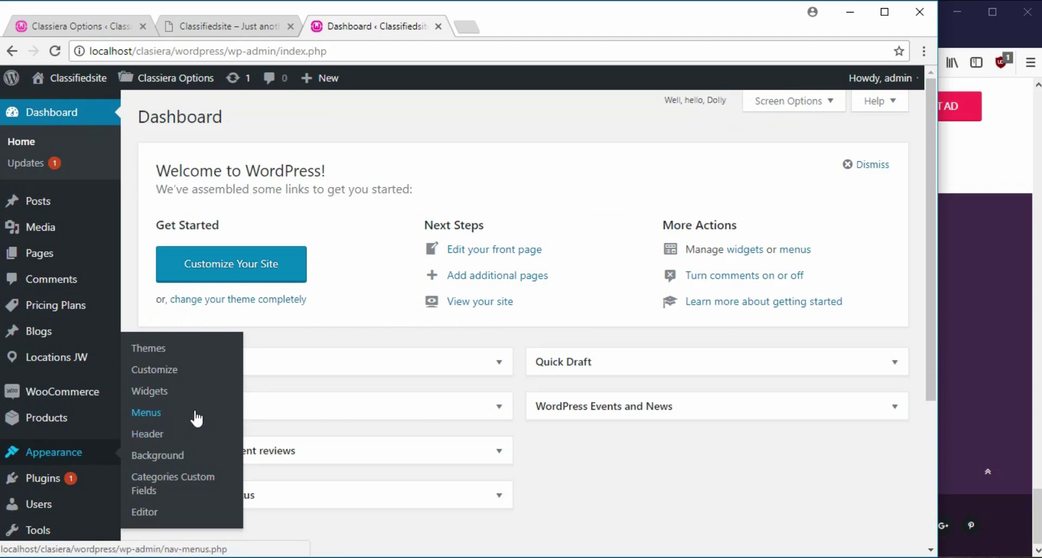
pyautogui.click(157, 414)
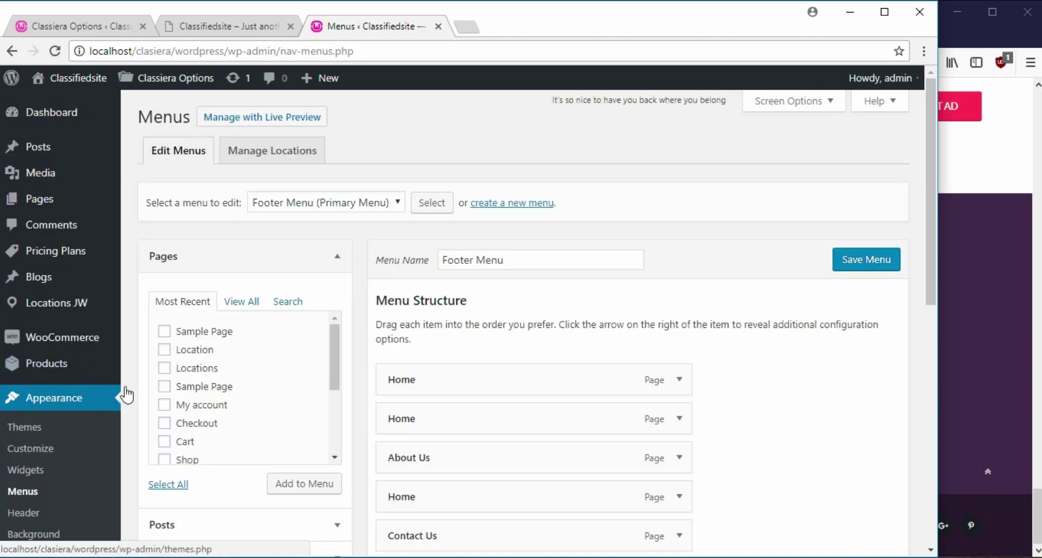
pyautogui.click(269, 154)
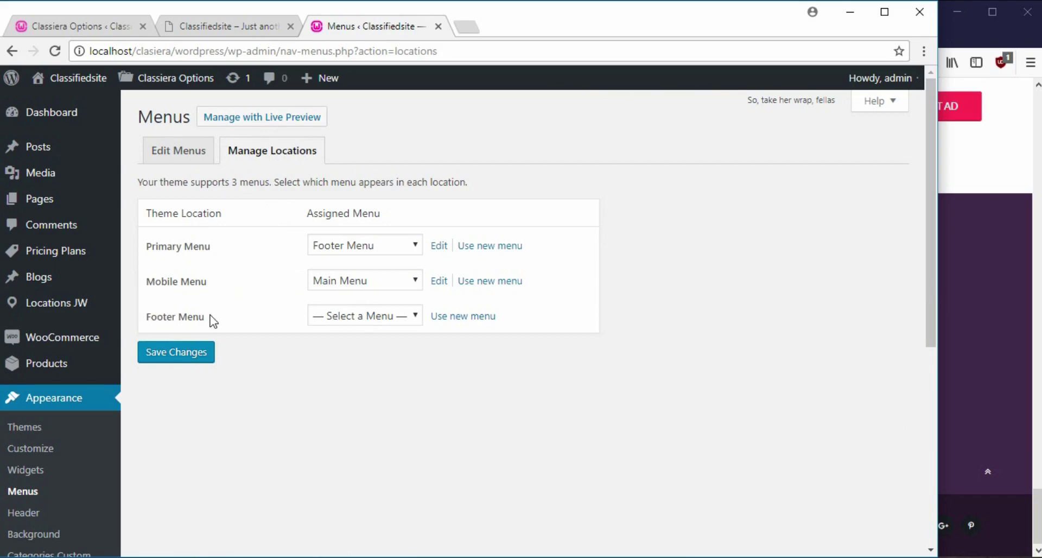
# - Compare the Primary Menu theme location with the header navigation on the live site
pyautogui.moveTo(223, 249); pyautogui.dragTo(145, 251)
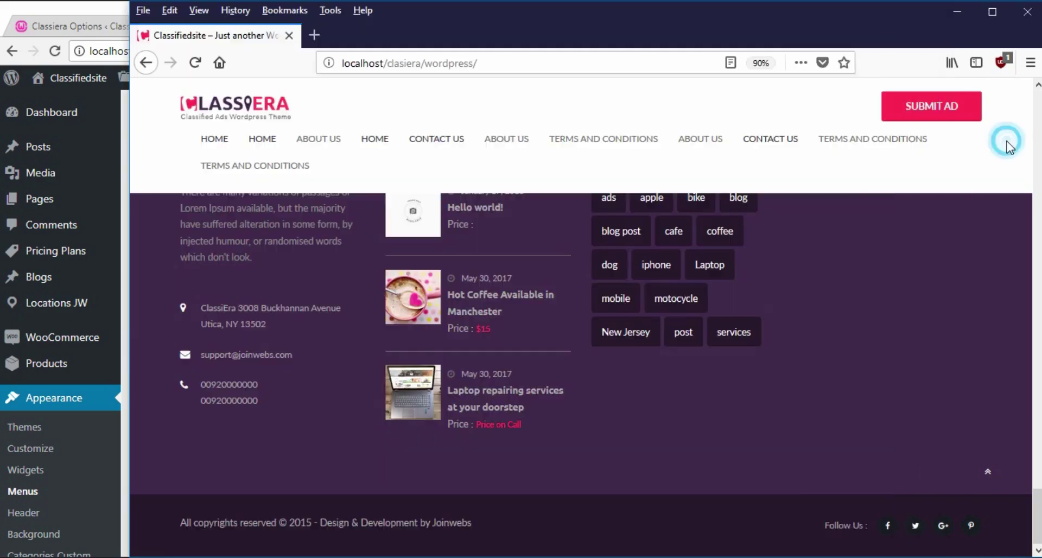
pyautogui.click(1006, 141)
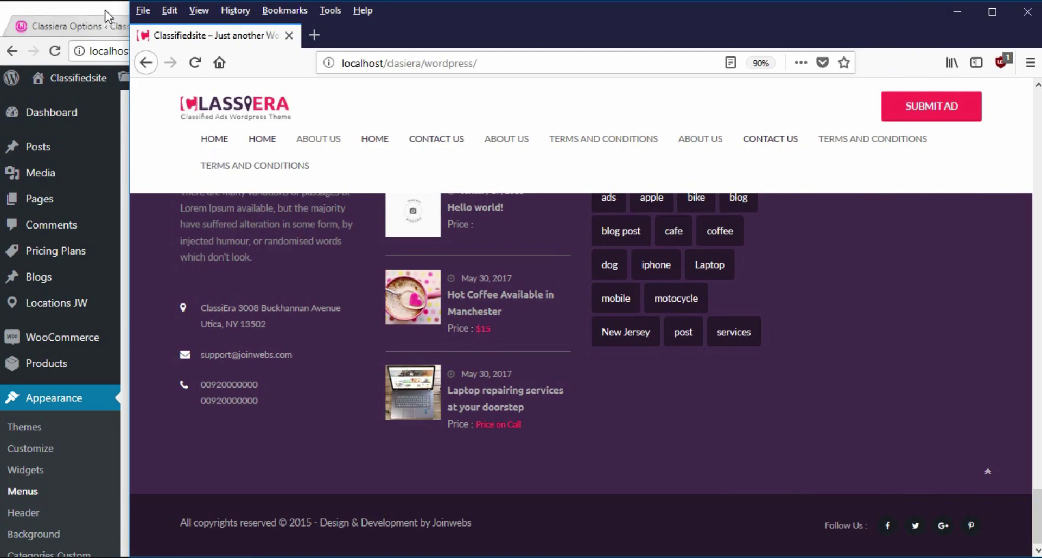
pyautogui.click(113, 37)
# - Compare the Mobile Menu theme location with the navigation the site offers in a narrowed window, and restore the wide layout
pyautogui.moveTo(139, 280); pyautogui.dragTo(206, 293)
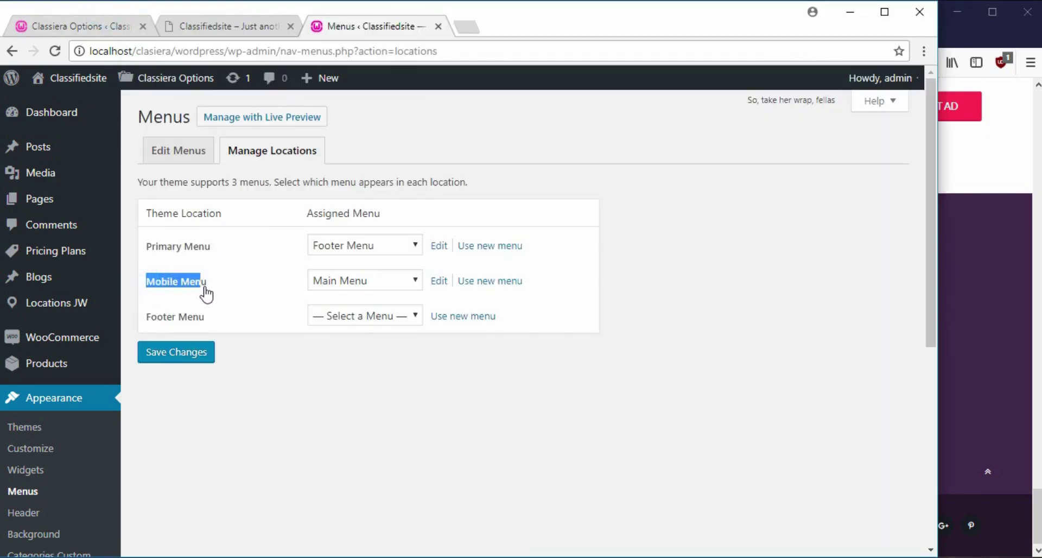
pyautogui.click(1003, 174)
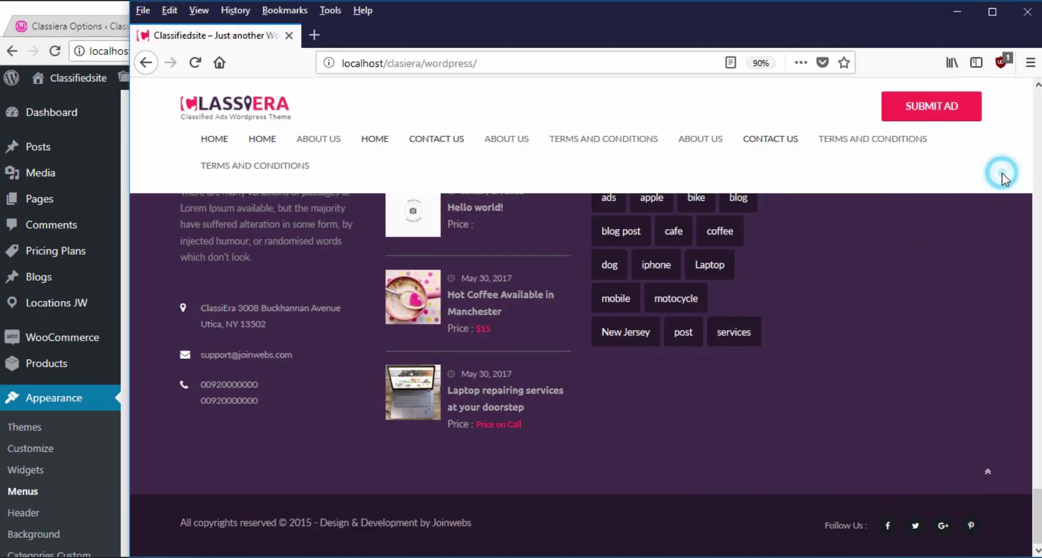
pyautogui.moveTo(129, 163); pyautogui.dragTo(311, 182)
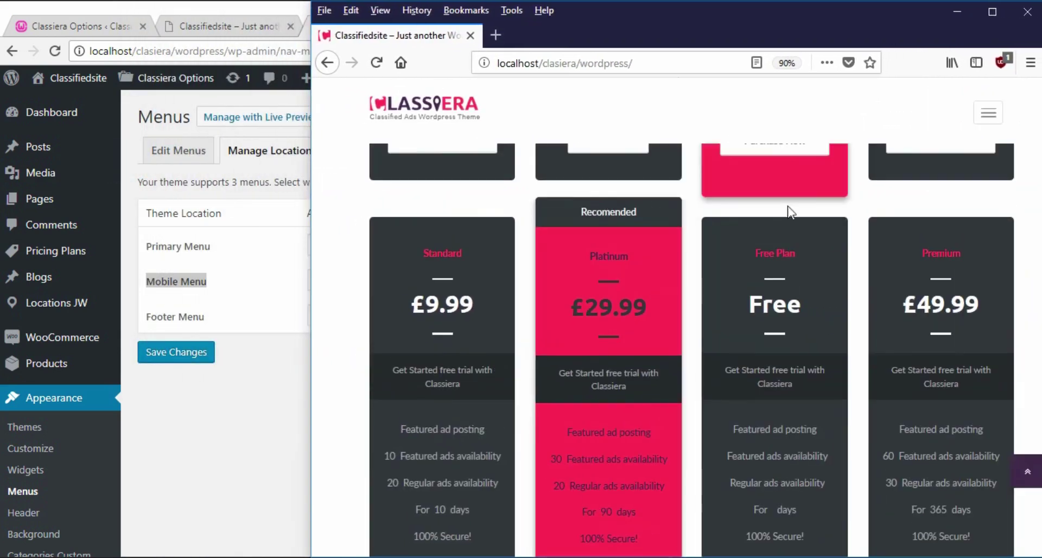
pyautogui.click(966, 116)
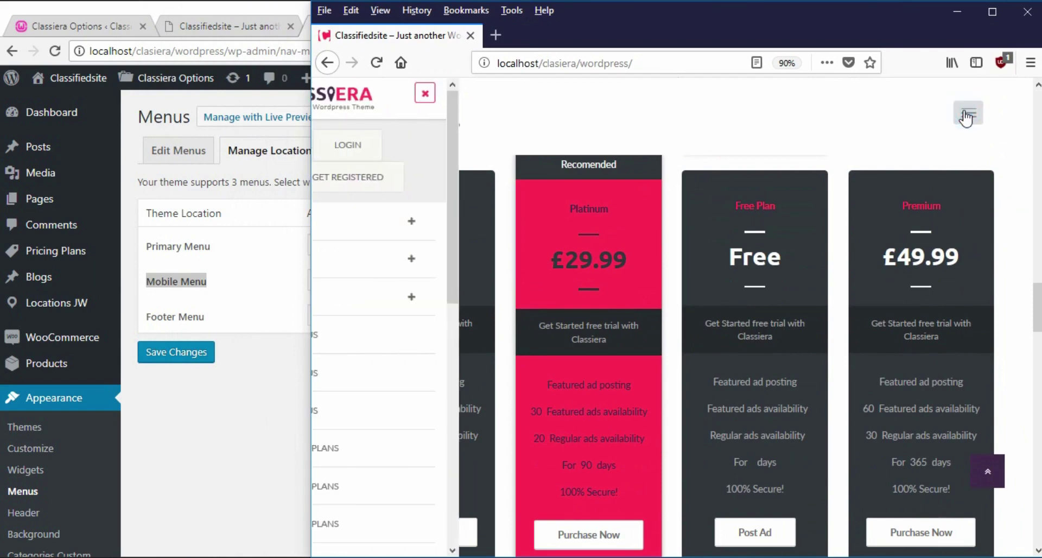
pyautogui.click(967, 115)
pyautogui.click(967, 115)
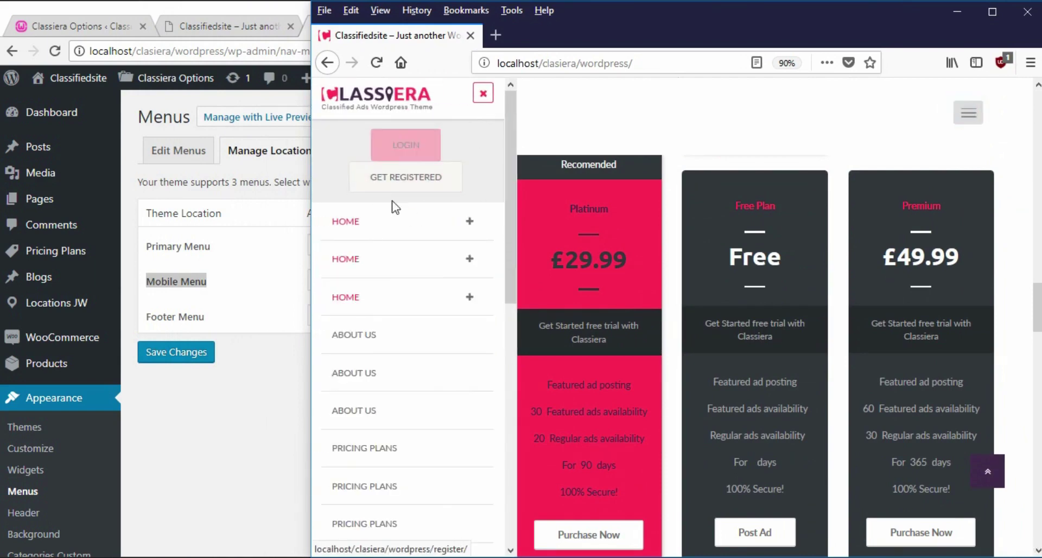
pyautogui.scroll(-3, 414, 287)
pyautogui.scroll(-3, 414, 287)
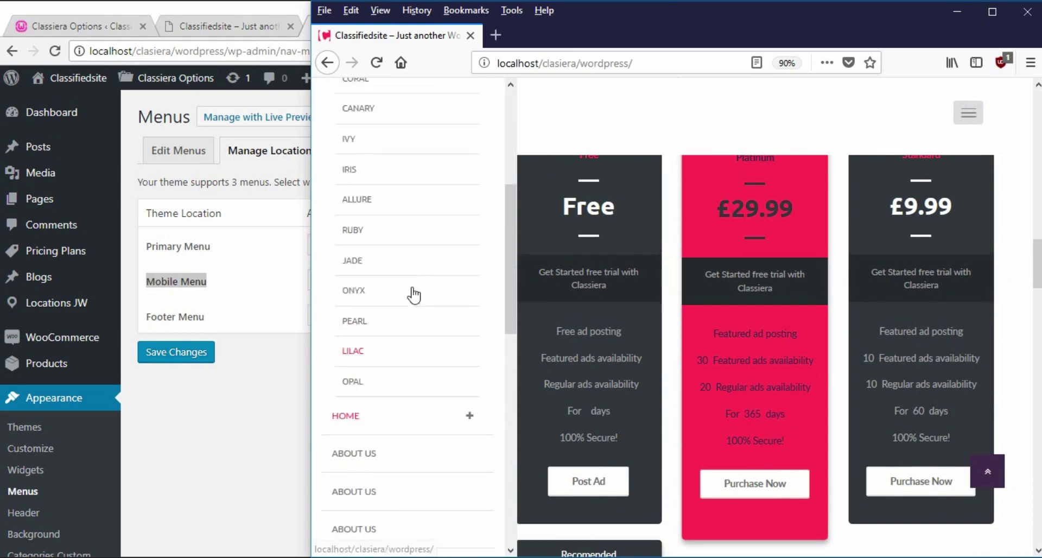
pyautogui.scroll(7, 412, 293)
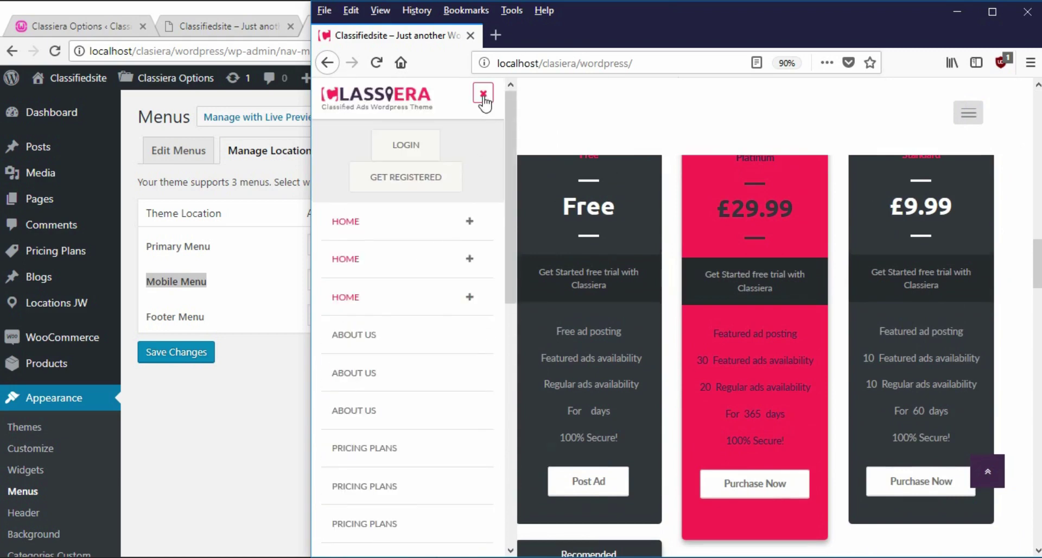
pyautogui.moveTo(310, 184); pyautogui.dragTo(120, 179)
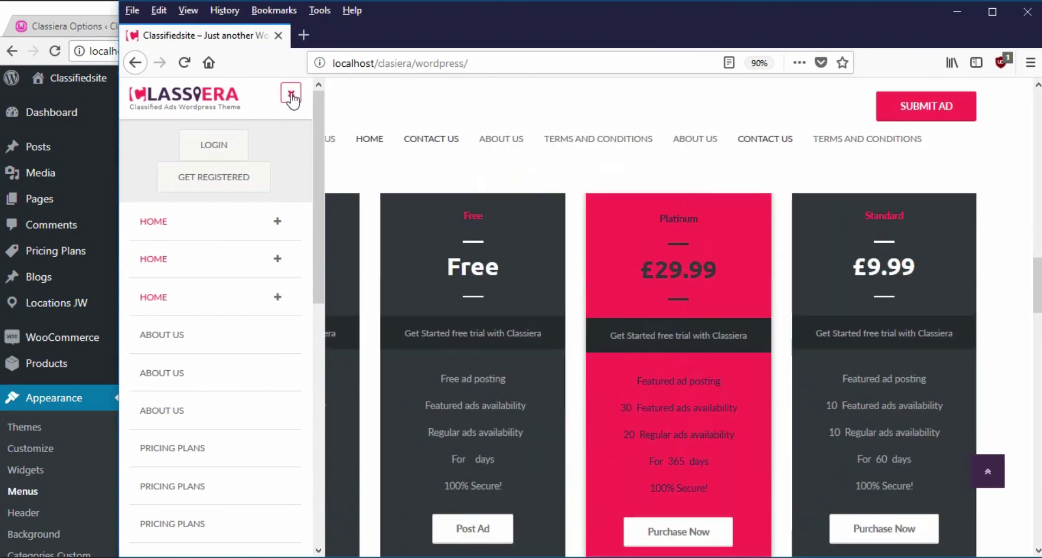
pyautogui.click(294, 96)
# - Compare the Footer Menu theme location with the Follow Us area in the live site's footer
pyautogui.click(92, 35)
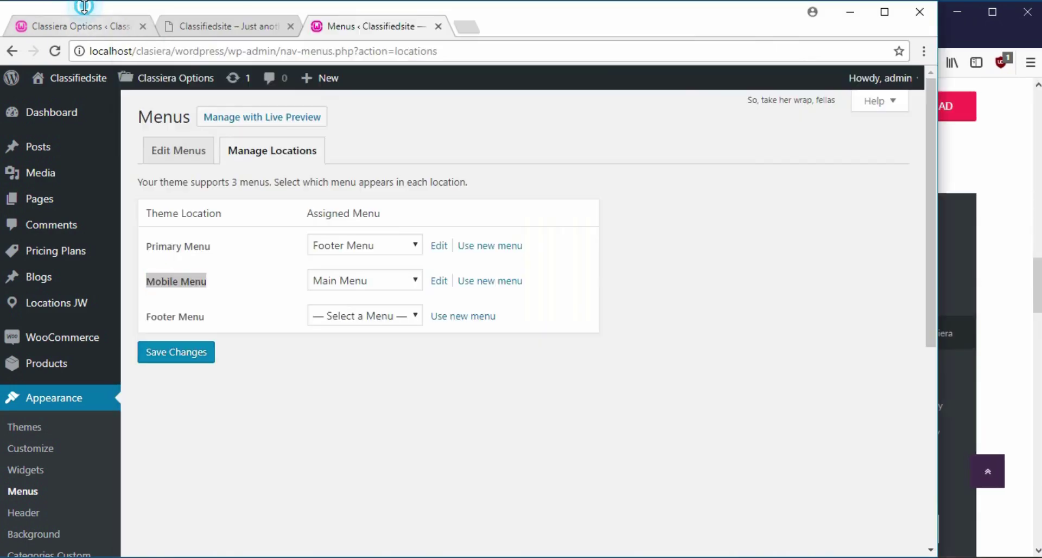
pyautogui.moveTo(216, 320); pyautogui.dragTo(142, 320)
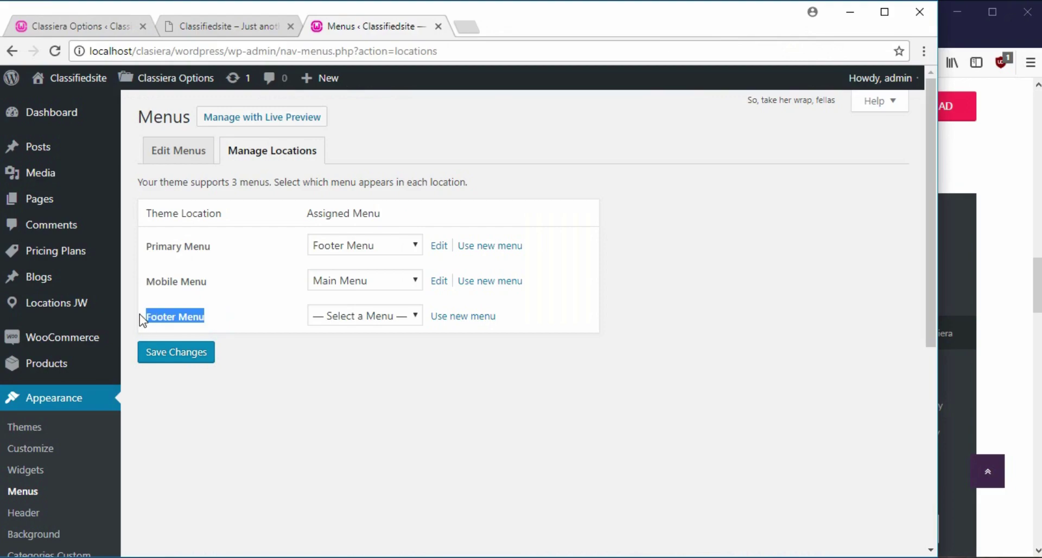
pyautogui.moveTo(1035, 279); pyautogui.dragTo(1037, 530)
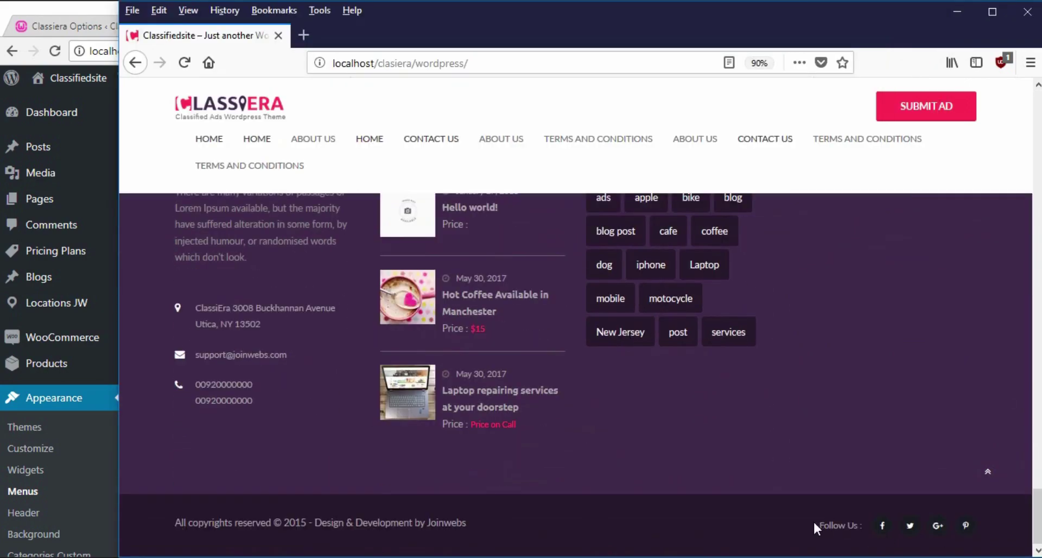
pyautogui.moveTo(816, 522); pyautogui.dragTo(973, 540)
pyautogui.click(830, 528)
# - Back in the WordPress admin, assign Main Menu to the Primary Menu location and check the choices for the Mobile Menu location
pyautogui.click(52, 11)
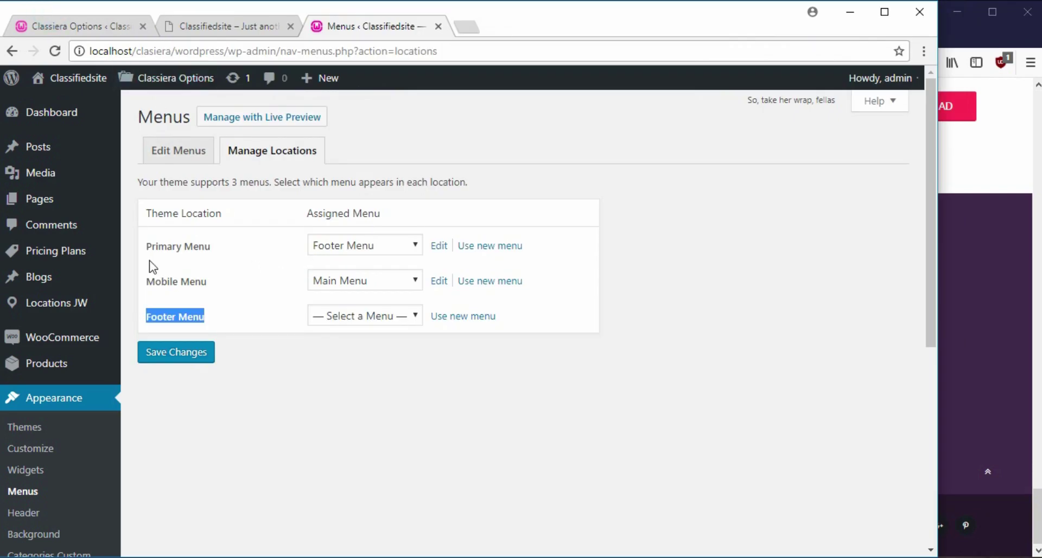
pyautogui.moveTo(146, 253); pyautogui.dragTo(212, 249)
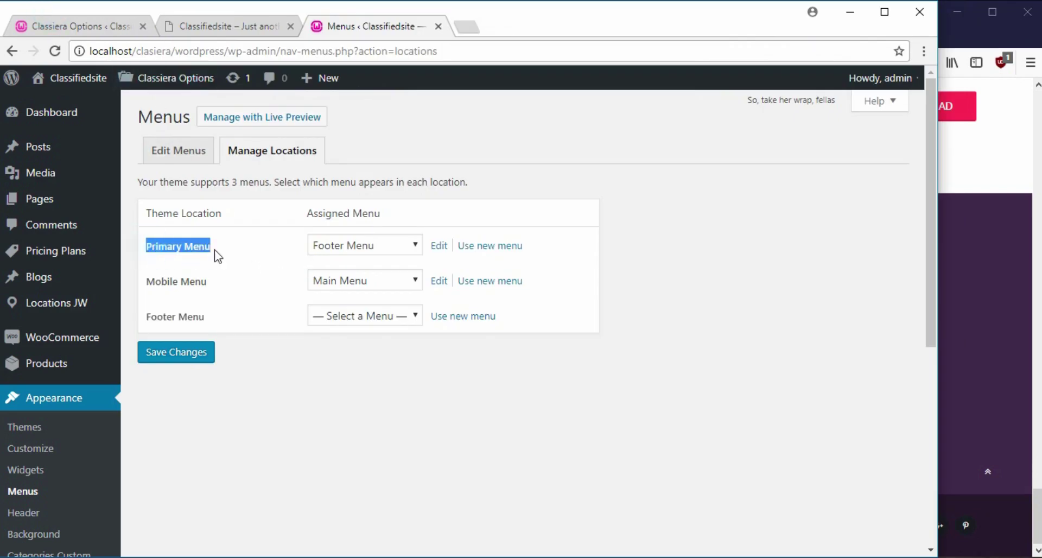
pyautogui.click(403, 249)
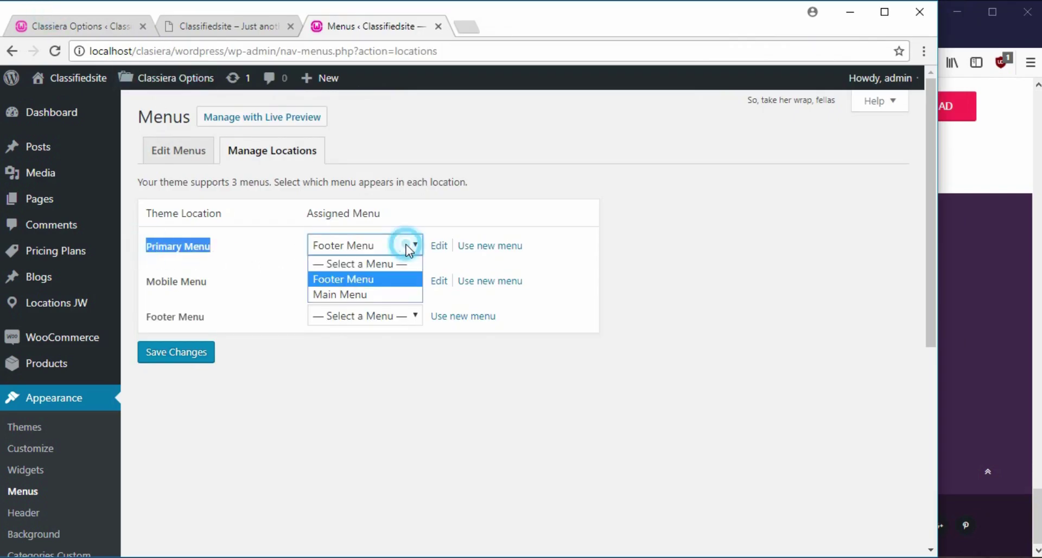
pyautogui.click(371, 295)
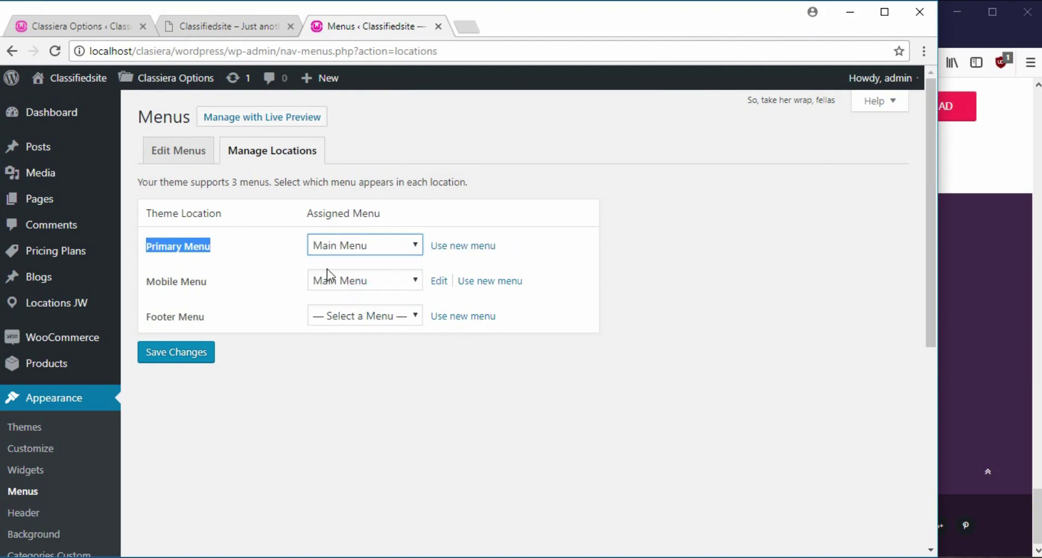
pyautogui.click(416, 286)
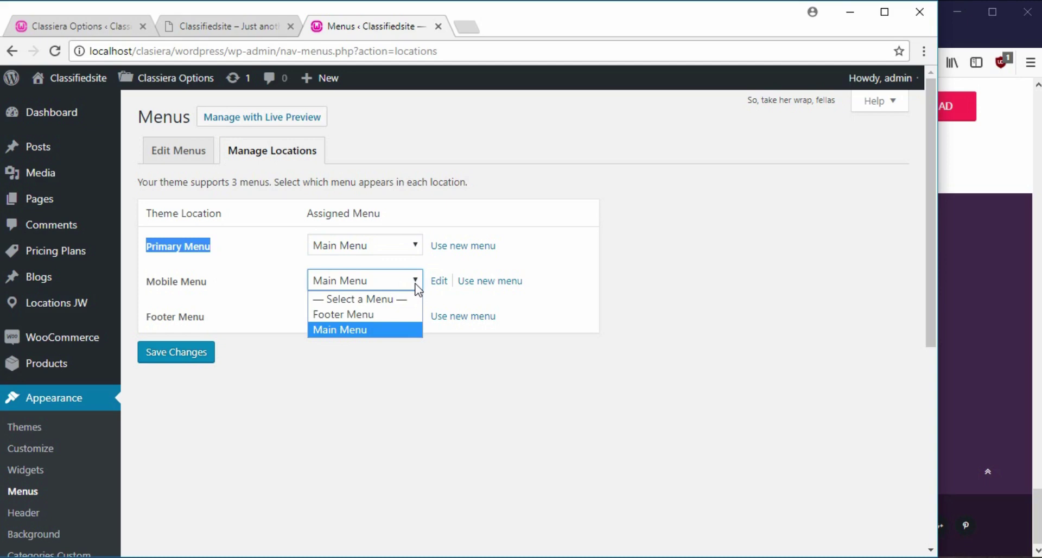
pyautogui.click(258, 322)
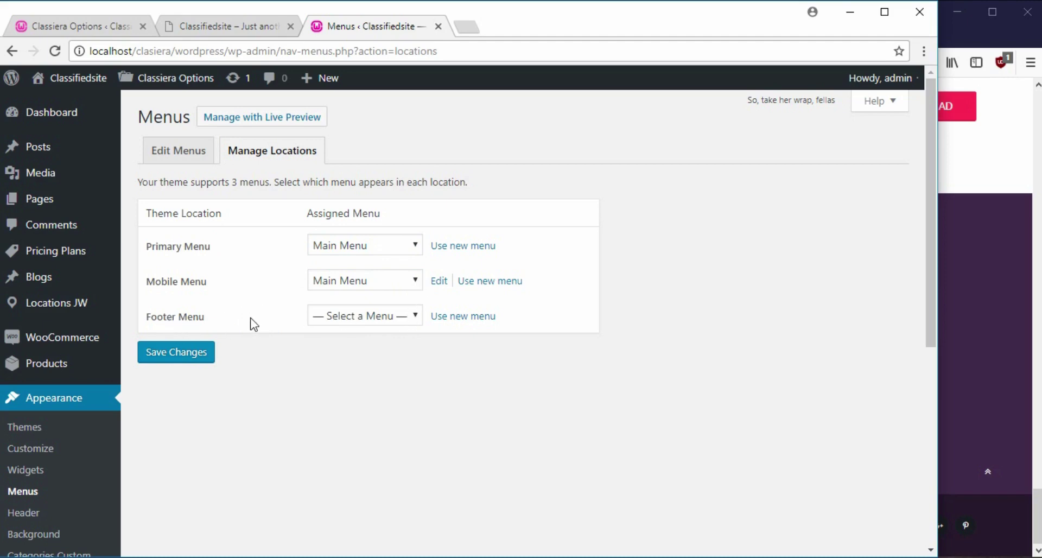
# - Assign Footer Menu to the Footer Menu location and save the menu location changes
pyautogui.click(409, 319)
pyautogui.click(380, 354)
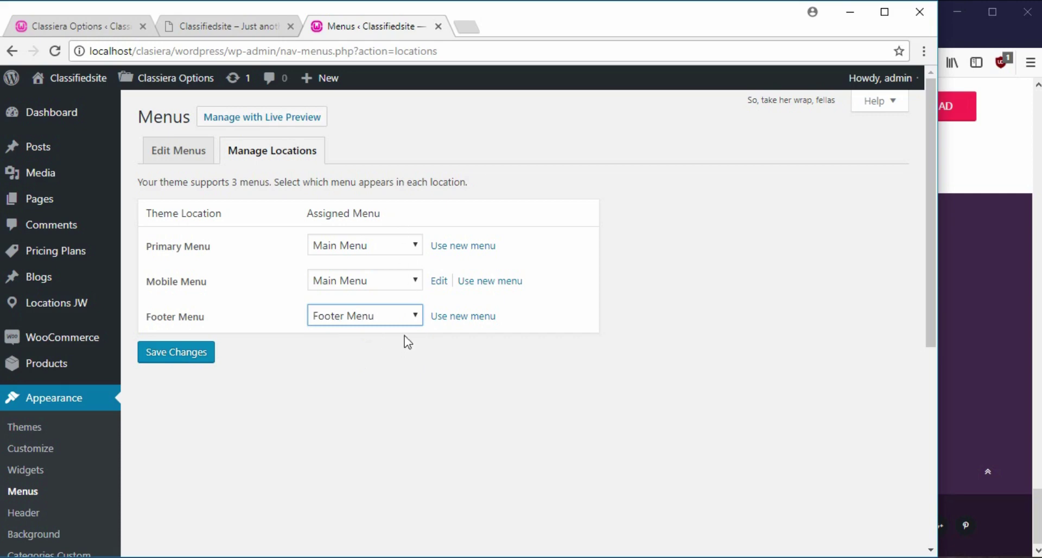
pyautogui.click(172, 355)
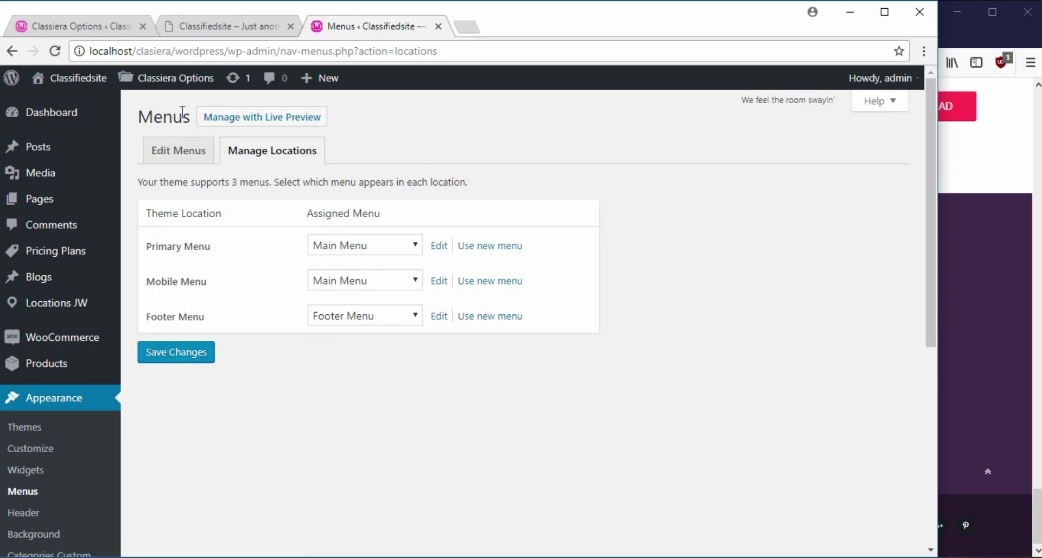
# - Open Main Menu for editing instead of Footer Menu
pyautogui.click(177, 157)
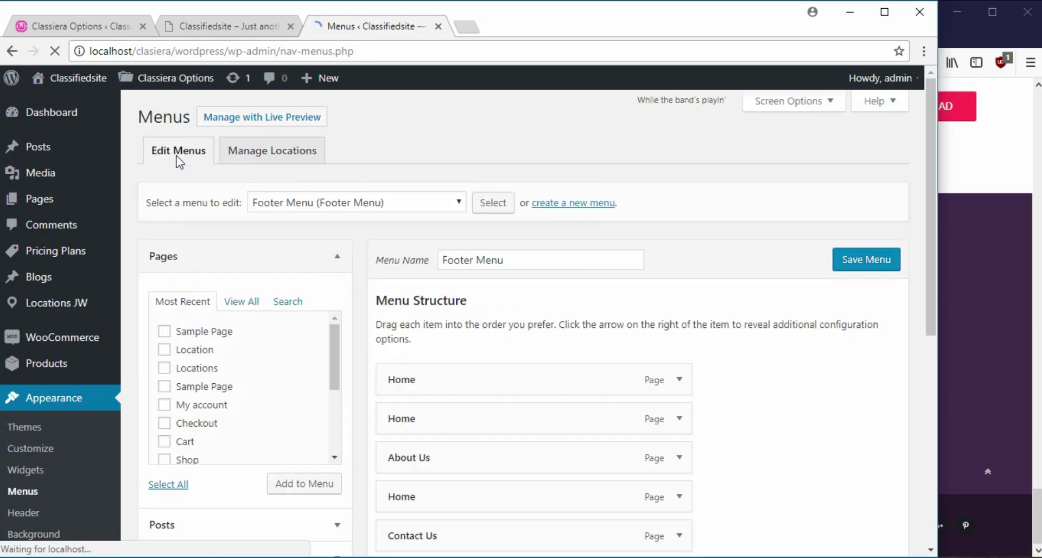
pyautogui.scroll(-3, 536, 301)
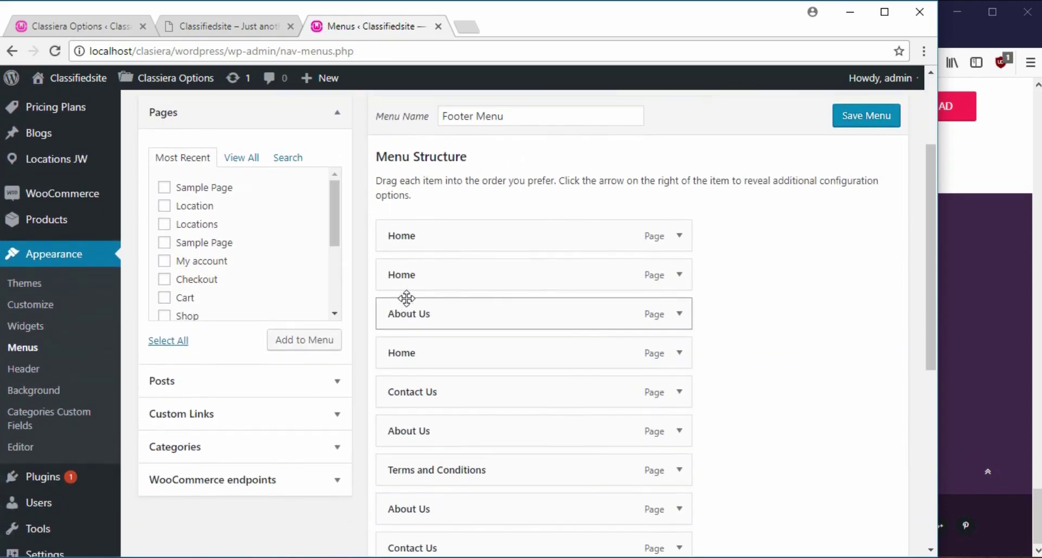
pyautogui.scroll(3, 407, 297)
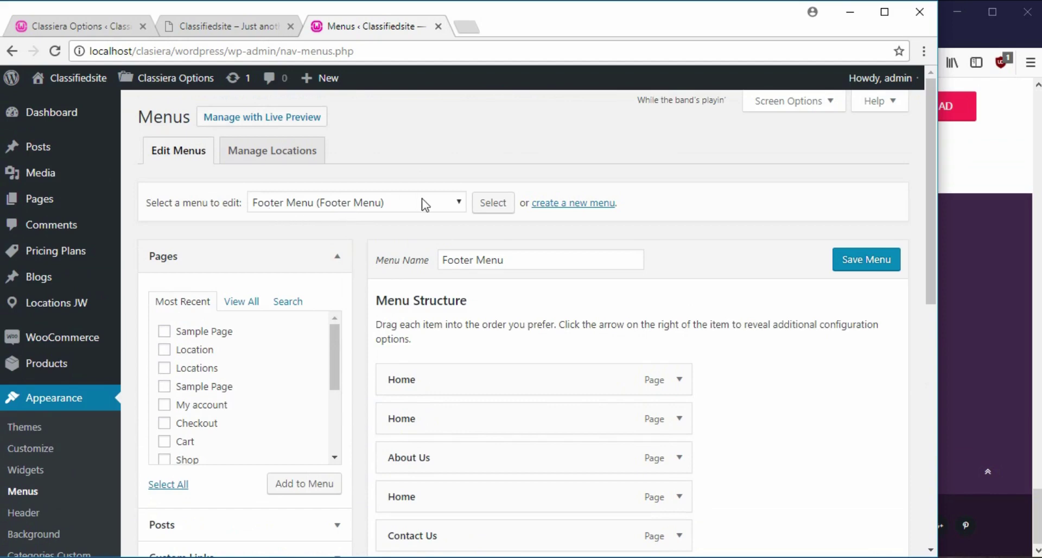
pyautogui.click(455, 204)
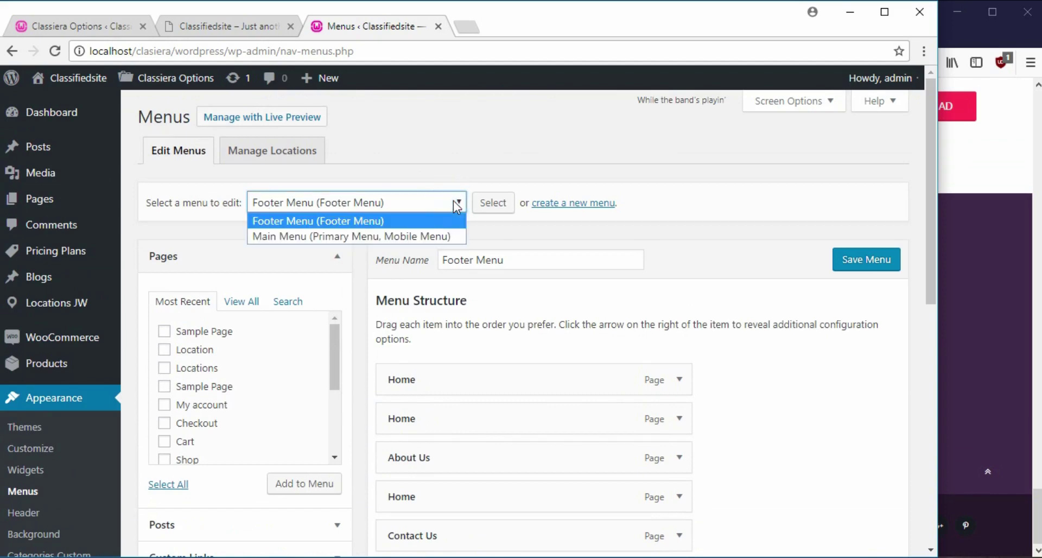
pyautogui.click(432, 237)
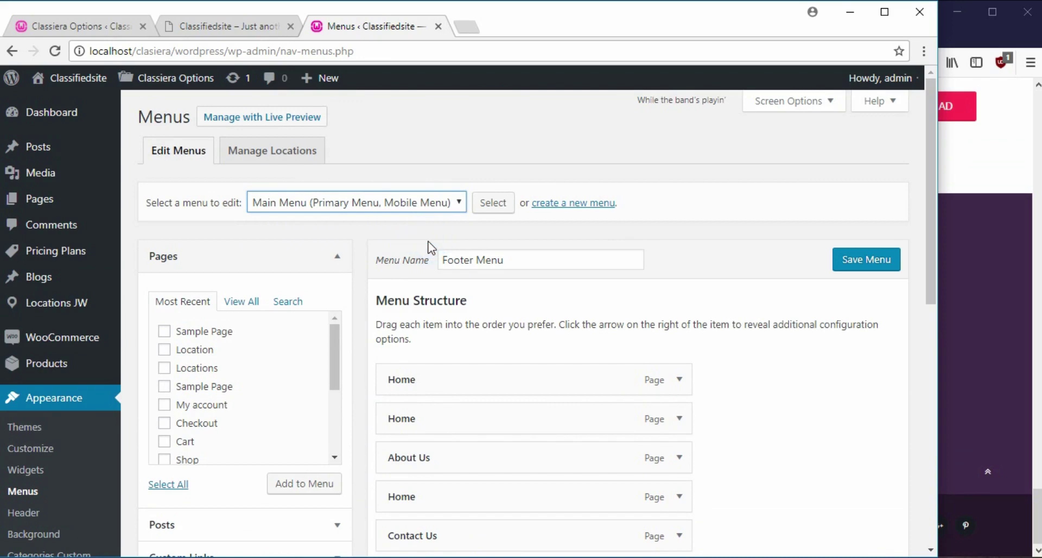
pyautogui.click(501, 206)
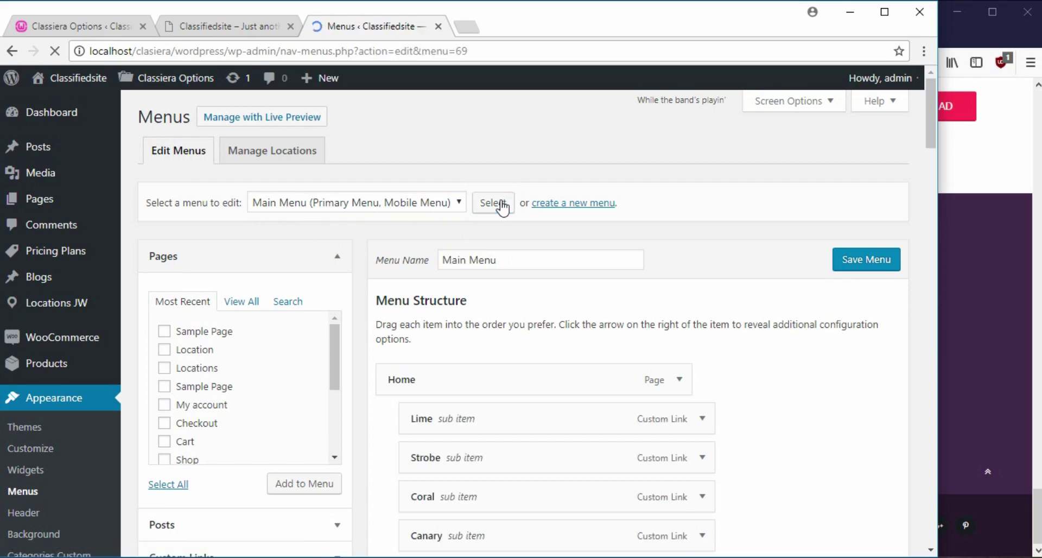
# - Examine Main Menu's structure for repeated items and check which display locations it is assigned to
pyautogui.scroll(-14, 504, 273)
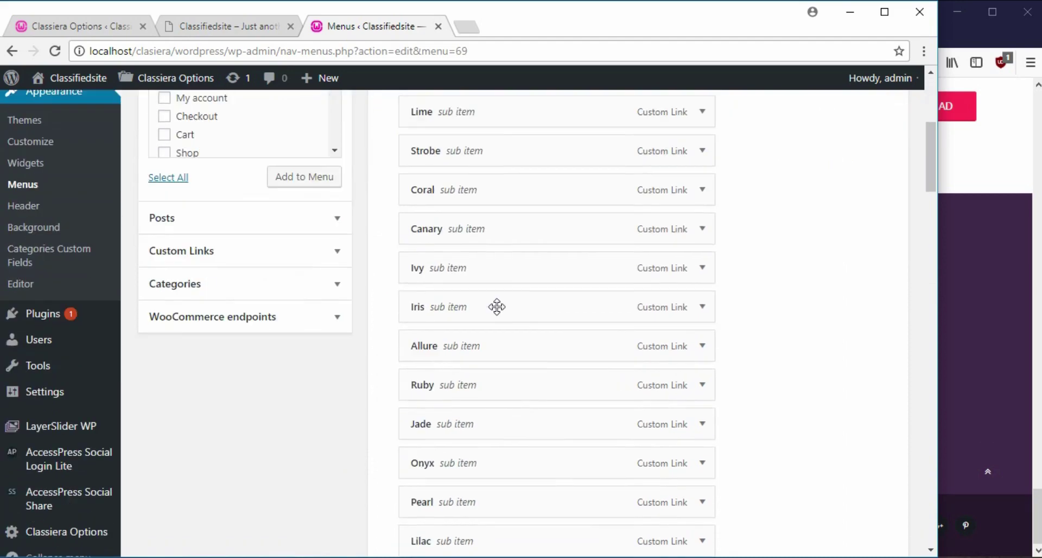
pyautogui.scroll(-20, 489, 354)
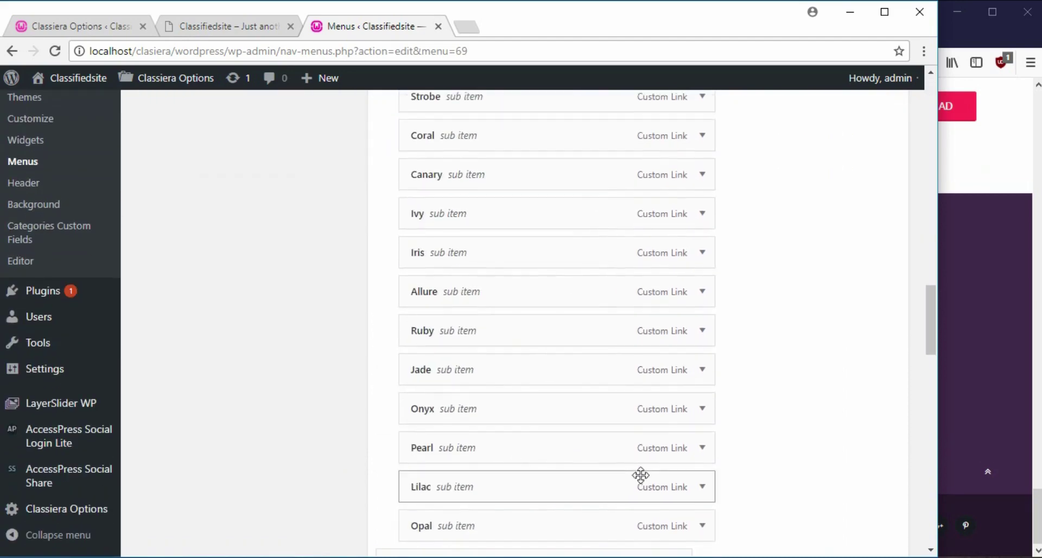
pyautogui.scroll(-15, 535, 498)
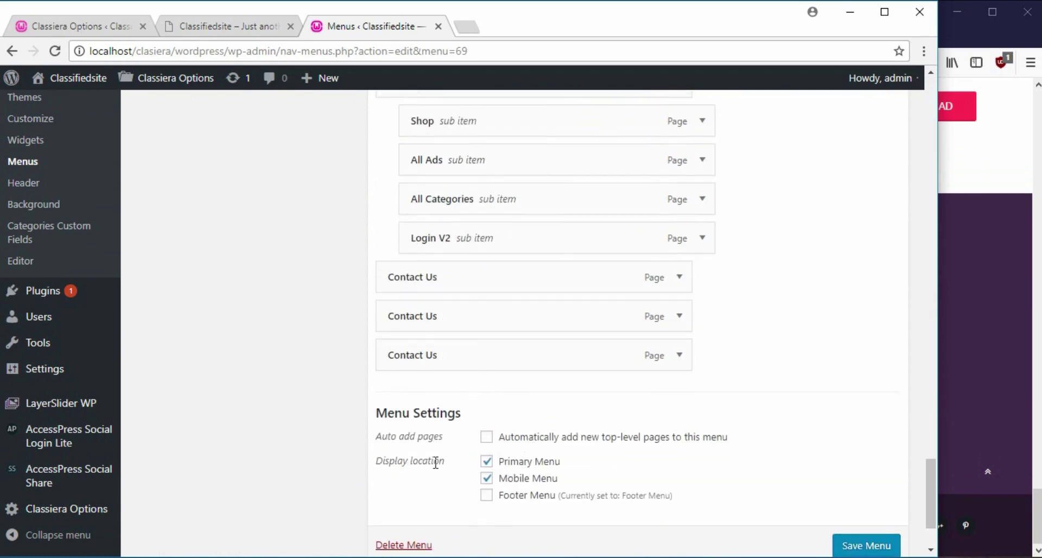
pyautogui.scroll(20, 457, 313)
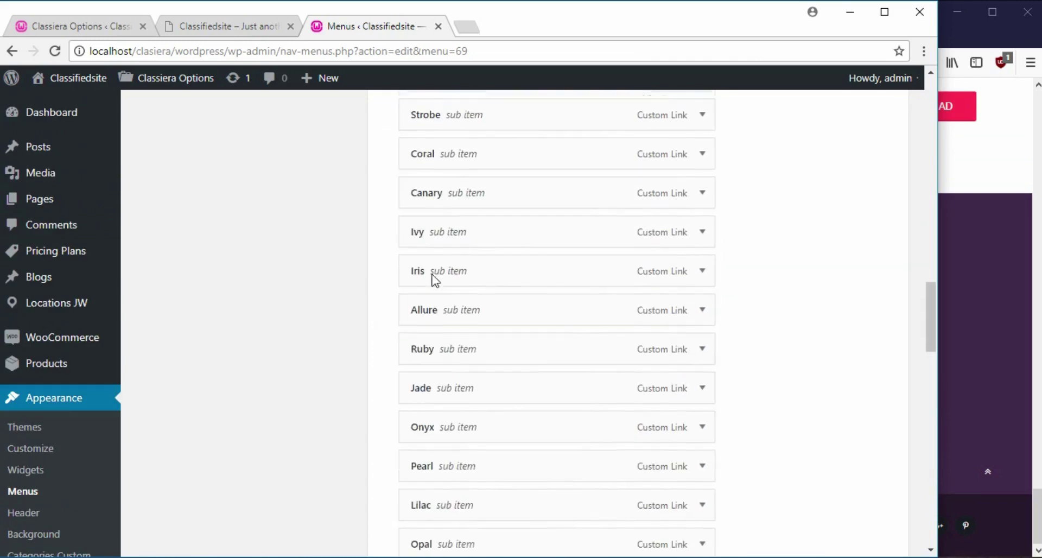
pyautogui.scroll(10, 429, 273)
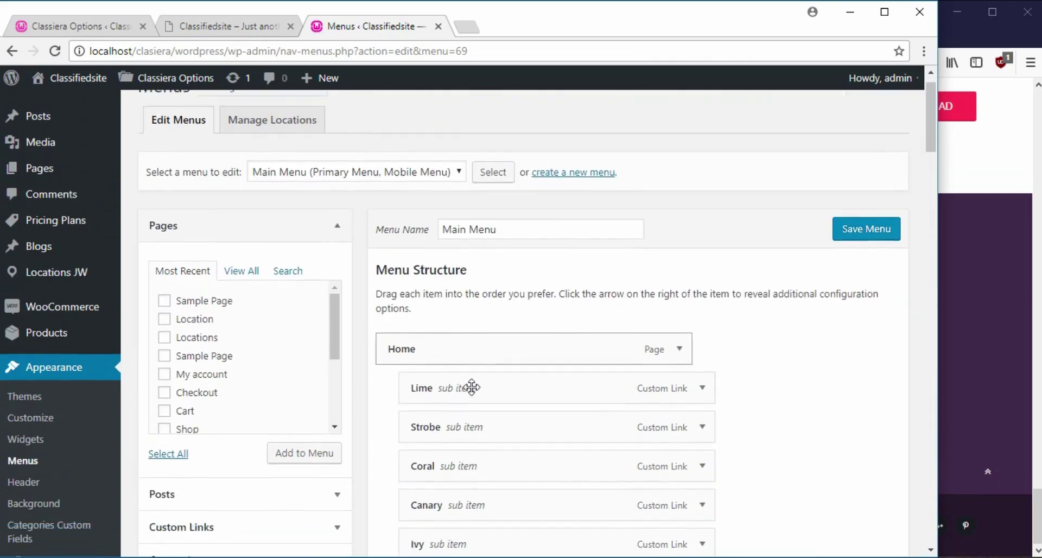
pyautogui.scroll(-5, 470, 389)
pyautogui.scroll(4, 455, 233)
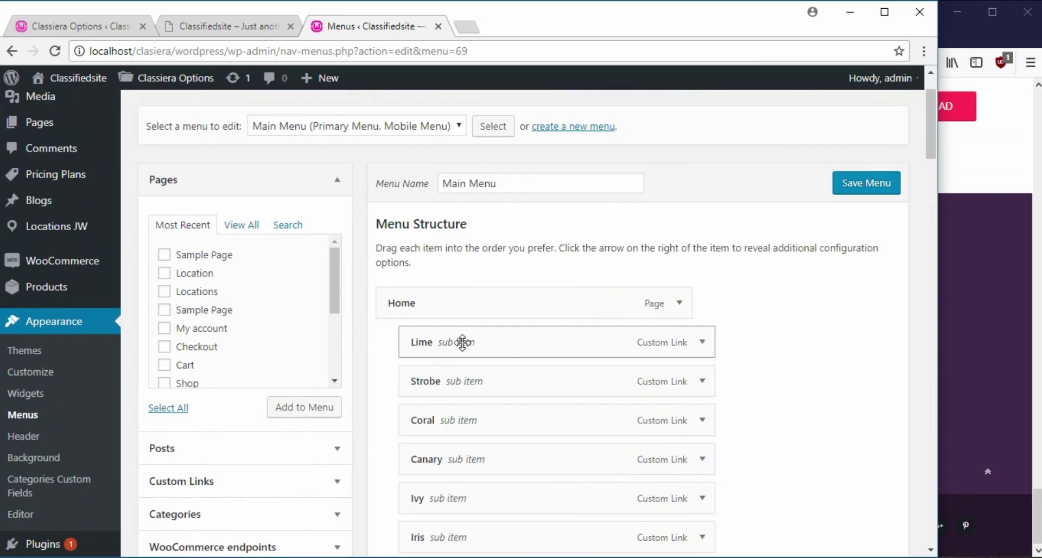
pyautogui.scroll(-3, 632, 349)
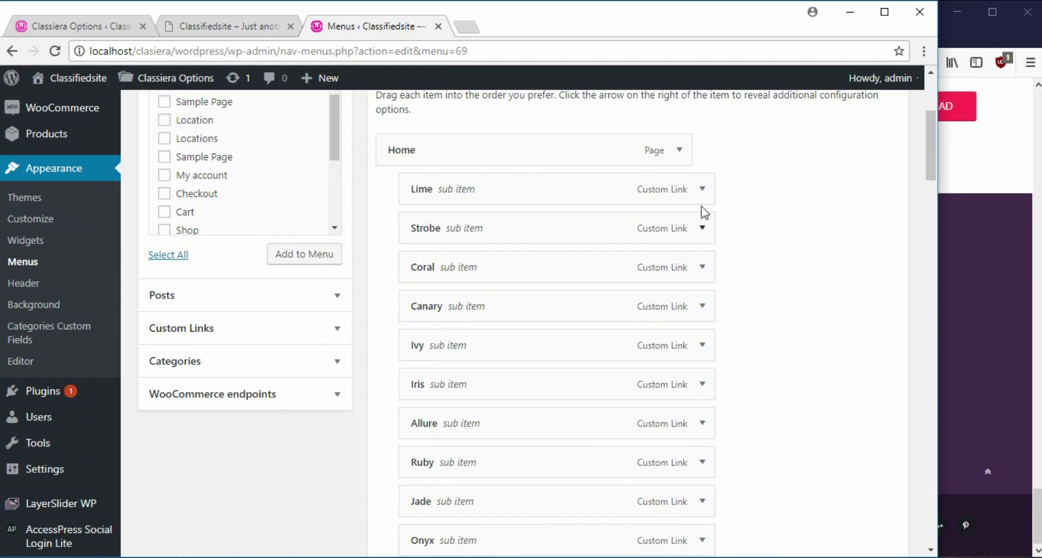
# - Remove the sub items under the first Home item in Main Menu, from Lime through Lilac
pyautogui.click(702, 190)
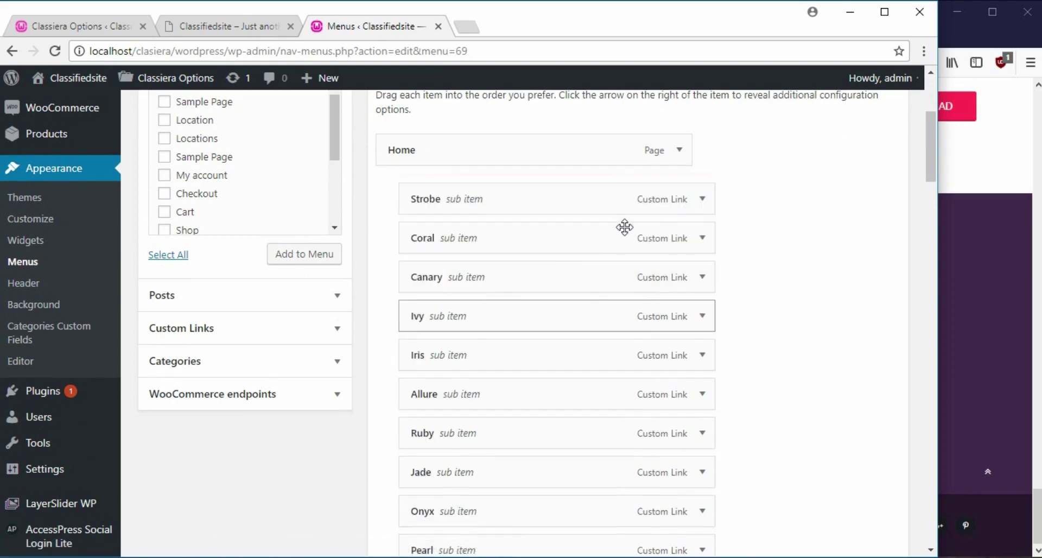
pyautogui.click(701, 190)
pyautogui.click(415, 336)
pyautogui.click(700, 195)
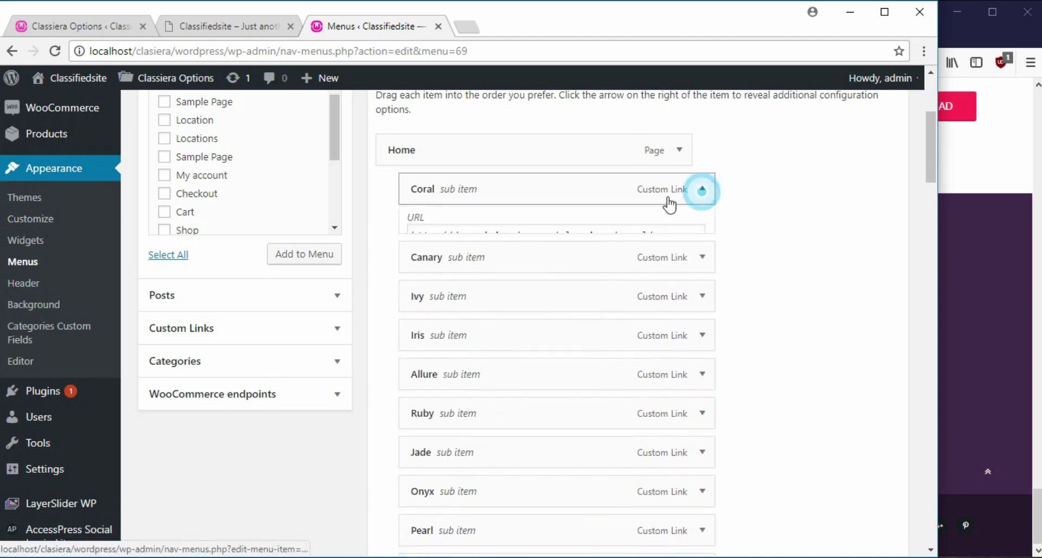
pyautogui.click(419, 339)
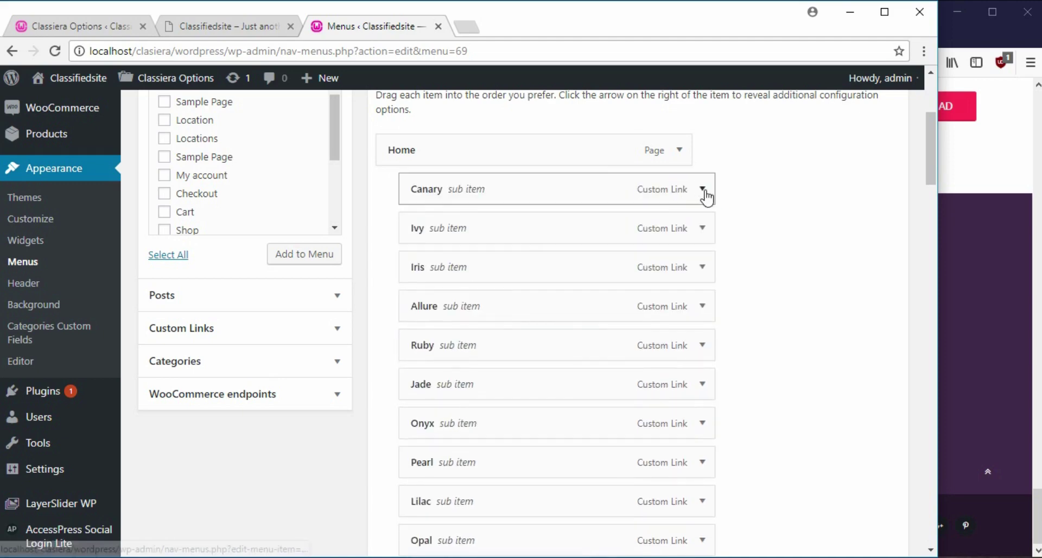
pyautogui.click(702, 191)
pyautogui.click(416, 337)
pyautogui.click(702, 189)
pyautogui.click(417, 337)
pyautogui.click(702, 189)
pyautogui.click(417, 337)
pyautogui.click(702, 189)
pyautogui.click(416, 336)
pyautogui.click(702, 189)
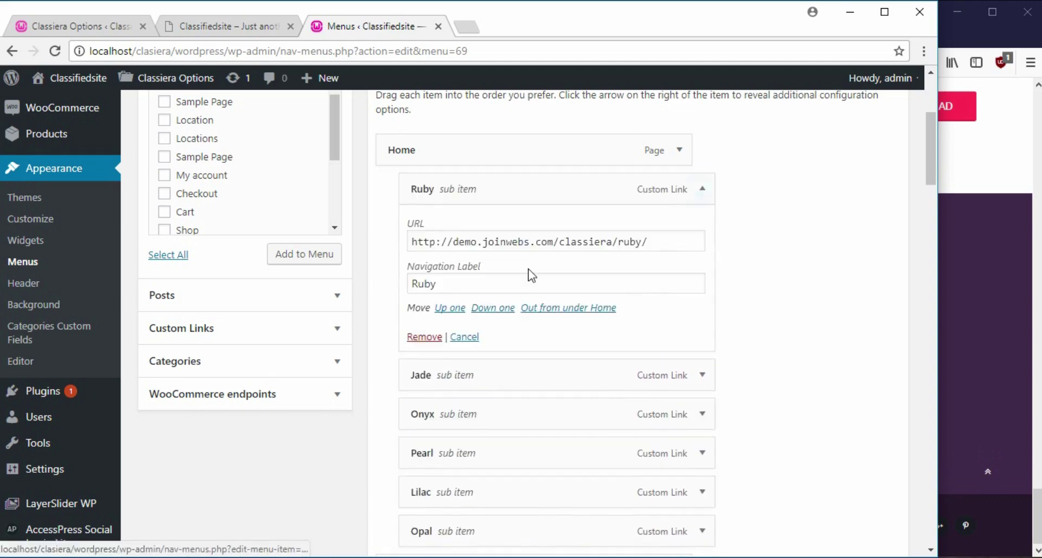
pyautogui.click(416, 337)
pyautogui.click(702, 188)
pyautogui.click(417, 337)
pyautogui.click(702, 189)
pyautogui.click(416, 336)
pyautogui.click(703, 189)
pyautogui.click(416, 336)
pyautogui.click(702, 189)
pyautogui.click(416, 337)
# - Remove the second Home item from Main Menu together with its former sub items, Lime through Opal
pyautogui.click(402, 325)
pyautogui.click(679, 189)
pyautogui.click(401, 336)
pyautogui.click(679, 189)
pyautogui.click(401, 336)
pyautogui.click(679, 189)
pyautogui.click(402, 336)
pyautogui.click(679, 189)
pyautogui.click(402, 337)
pyautogui.click(679, 189)
pyautogui.click(679, 341)
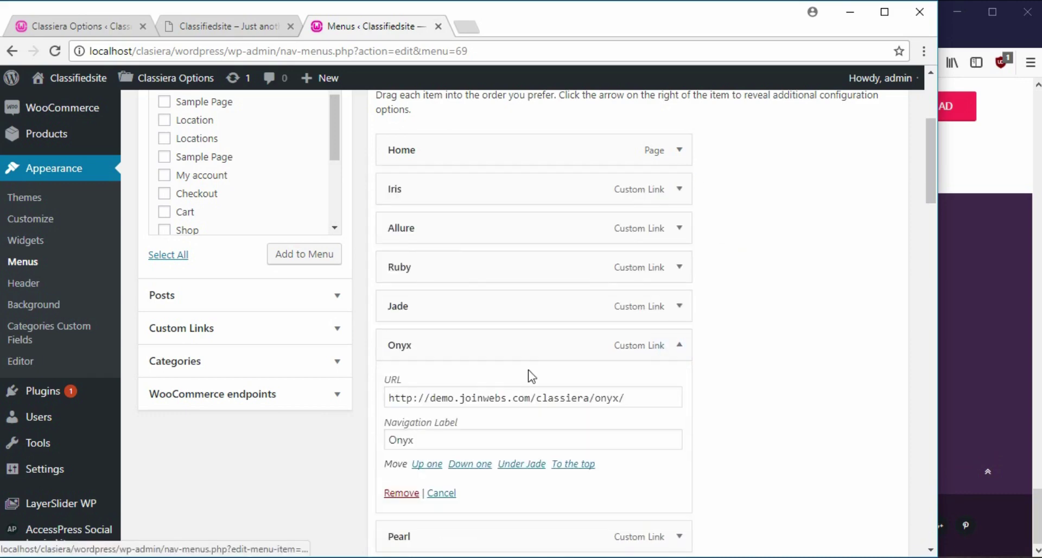
pyautogui.click(401, 490)
pyautogui.click(679, 228)
pyautogui.click(402, 375)
pyautogui.click(679, 189)
pyautogui.click(402, 336)
pyautogui.click(679, 228)
pyautogui.click(401, 376)
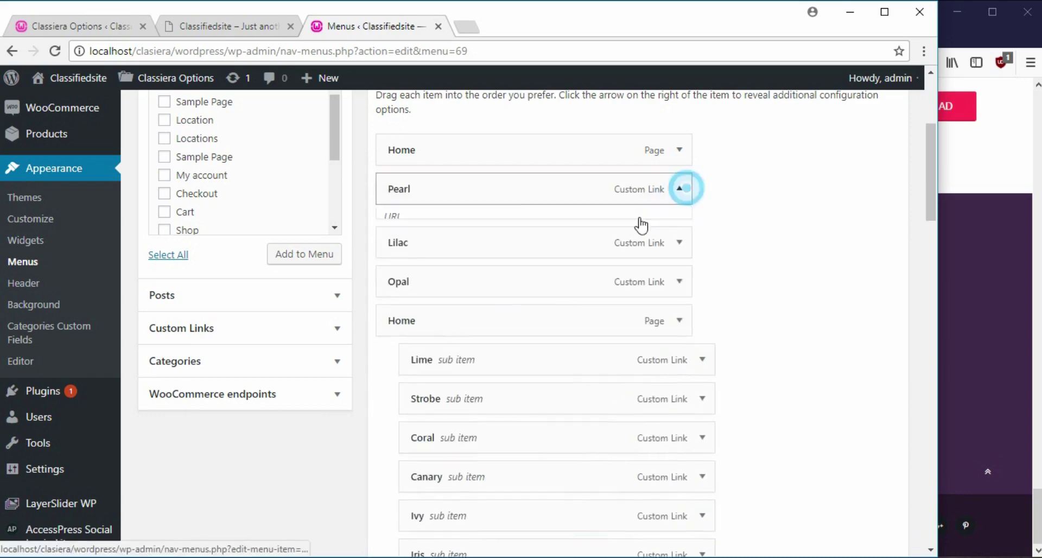
pyautogui.click(679, 189)
pyautogui.click(401, 336)
pyautogui.click(679, 189)
pyautogui.click(402, 337)
pyautogui.click(679, 189)
pyautogui.click(402, 337)
# - Remove the third Home item and the repeated custom links that belonged to it, leaving only Opal
pyautogui.click(679, 189)
pyautogui.click(401, 336)
pyautogui.click(679, 189)
pyautogui.click(402, 337)
pyautogui.click(679, 228)
pyautogui.click(402, 376)
pyautogui.click(678, 189)
pyautogui.click(401, 336)
pyautogui.click(679, 189)
pyautogui.click(401, 336)
pyautogui.click(679, 189)
pyautogui.click(401, 336)
pyautogui.click(679, 189)
pyautogui.click(402, 337)
pyautogui.click(679, 188)
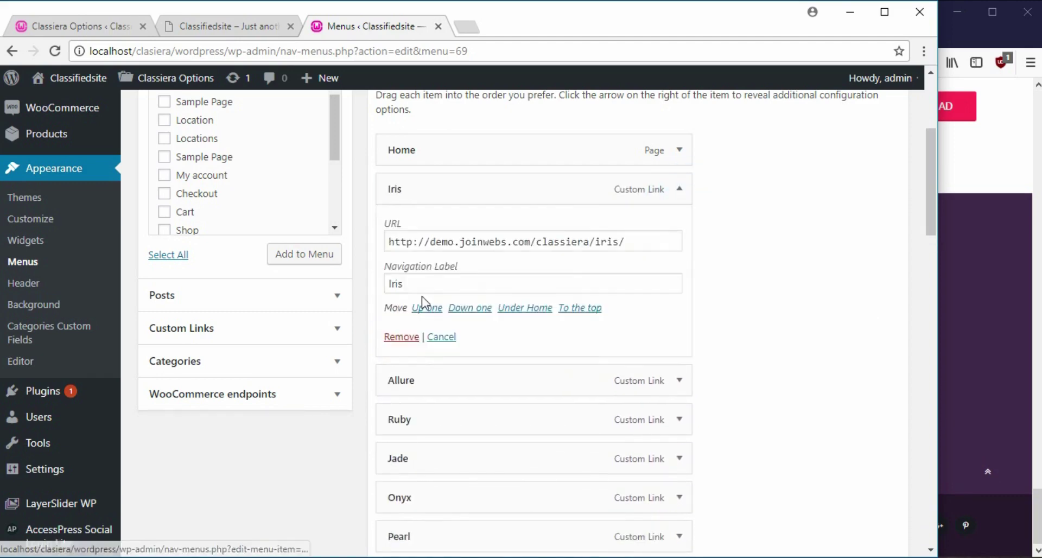
pyautogui.click(402, 337)
pyautogui.click(679, 189)
pyautogui.click(402, 336)
pyautogui.click(679, 267)
pyautogui.click(401, 414)
pyautogui.click(679, 189)
pyautogui.click(402, 336)
pyautogui.click(679, 189)
pyautogui.click(402, 337)
# - Remove all the About Us items from Main Menu
pyautogui.click(679, 306)
pyautogui.click(402, 444)
pyautogui.click(679, 267)
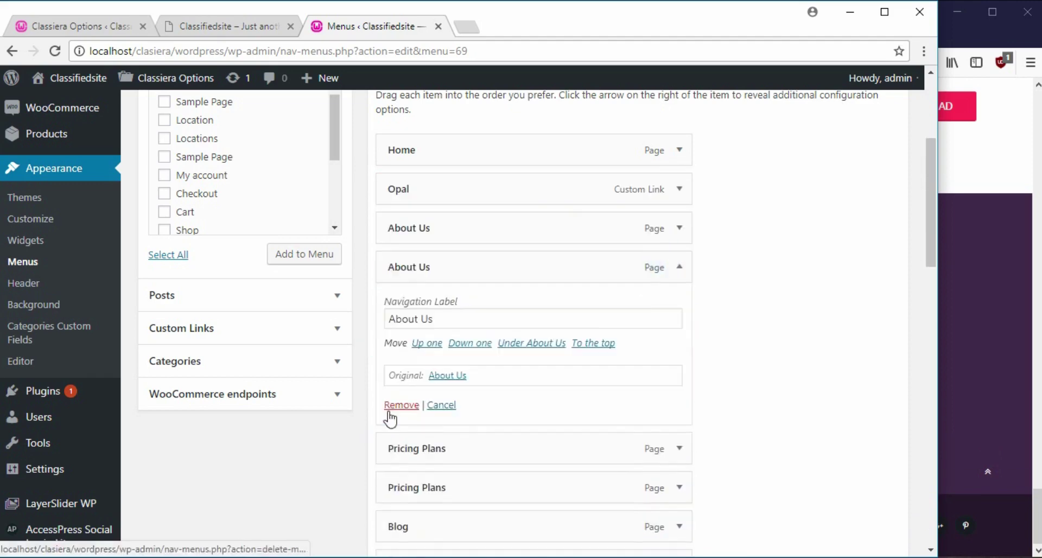
pyautogui.click(401, 405)
pyautogui.click(679, 228)
pyautogui.click(402, 366)
# - Remove the leftover Opal link and the duplicate Pricing Plans and Blog items from Main Menu
pyautogui.click(402, 337)
pyautogui.click(679, 189)
pyautogui.click(401, 327)
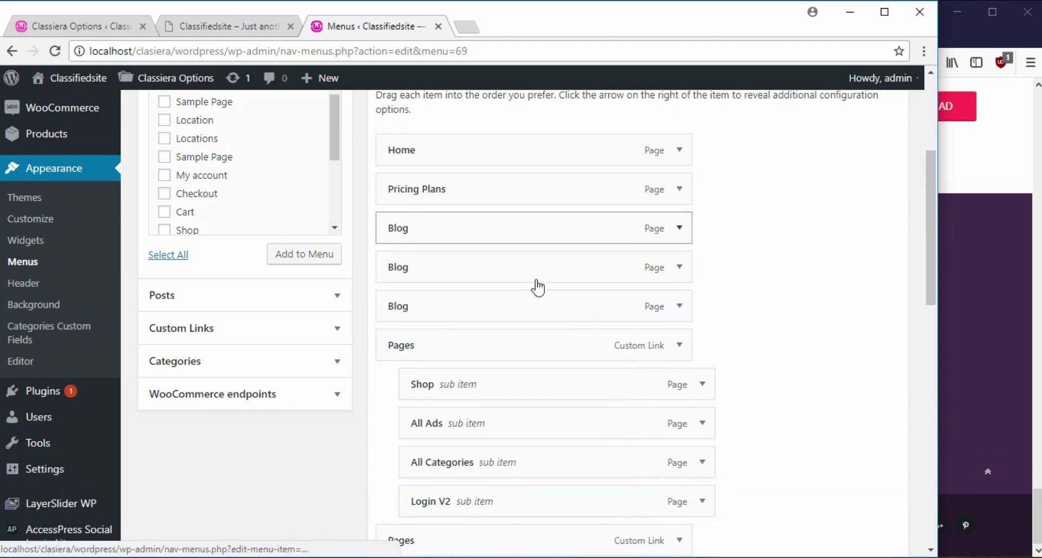
pyautogui.click(679, 228)
pyautogui.click(402, 365)
pyautogui.click(679, 228)
pyautogui.click(401, 366)
# - Remove all Pages and Login V2 items and the duplicate Shop, All Ads, All Categories and Contact Us items from Main Menu
pyautogui.click(679, 267)
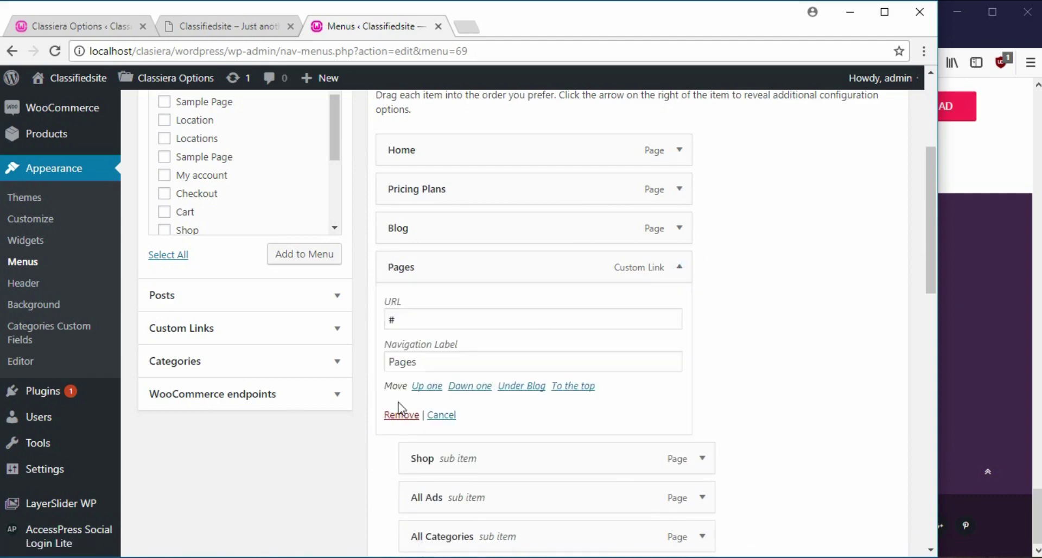
pyautogui.click(402, 415)
pyautogui.click(679, 384)
pyautogui.click(402, 523)
pyautogui.click(679, 384)
pyautogui.click(401, 532)
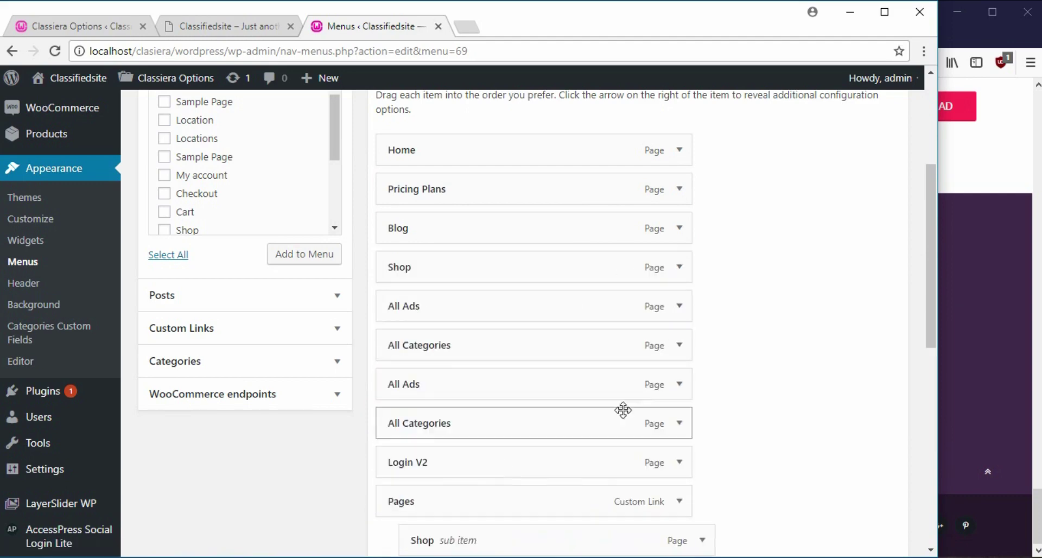
pyautogui.click(384, 524)
pyautogui.scroll(-3, 691, 360)
pyautogui.click(676, 317)
pyautogui.click(402, 447)
pyautogui.click(679, 348)
pyautogui.click(401, 485)
pyautogui.click(679, 348)
pyautogui.click(402, 485)
pyautogui.click(679, 387)
pyautogui.click(400, 528)
pyautogui.click(678, 231)
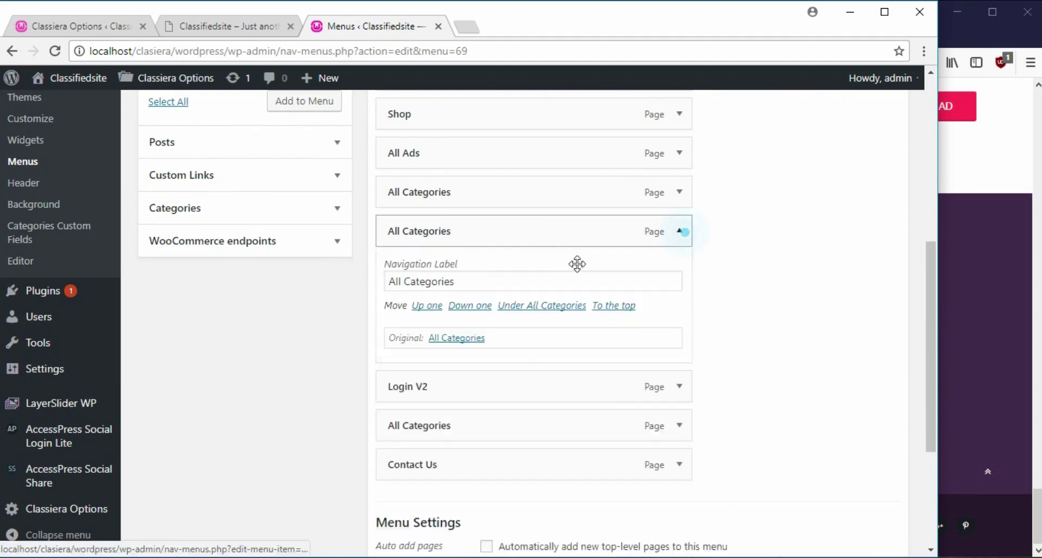
pyautogui.click(402, 368)
pyautogui.click(679, 232)
pyautogui.click(401, 368)
pyautogui.click(679, 231)
pyautogui.click(402, 368)
# - Remove the remaining Blog item from Main Menu
pyautogui.scroll(3, 688, 266)
pyautogui.click(679, 248)
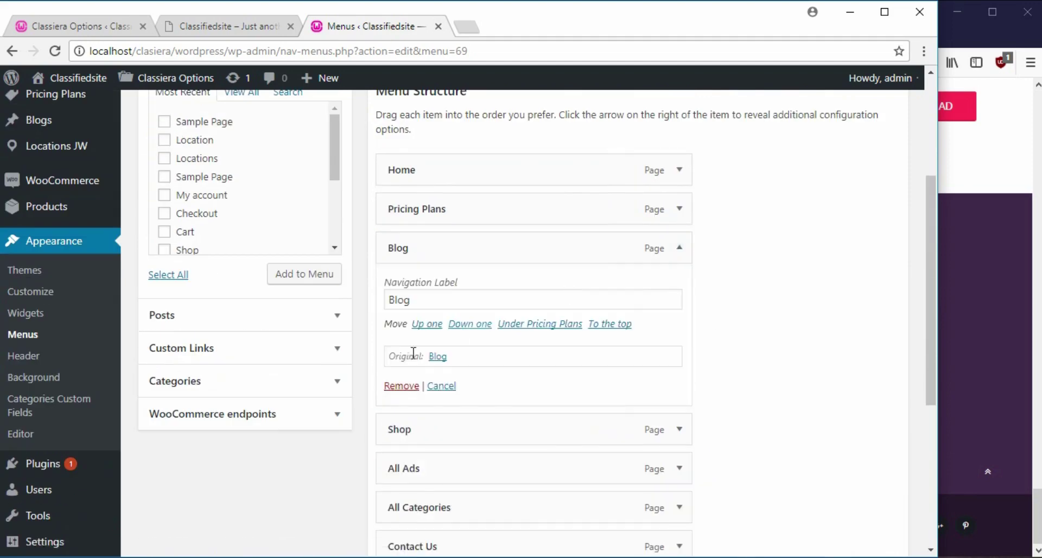
pyautogui.click(400, 384)
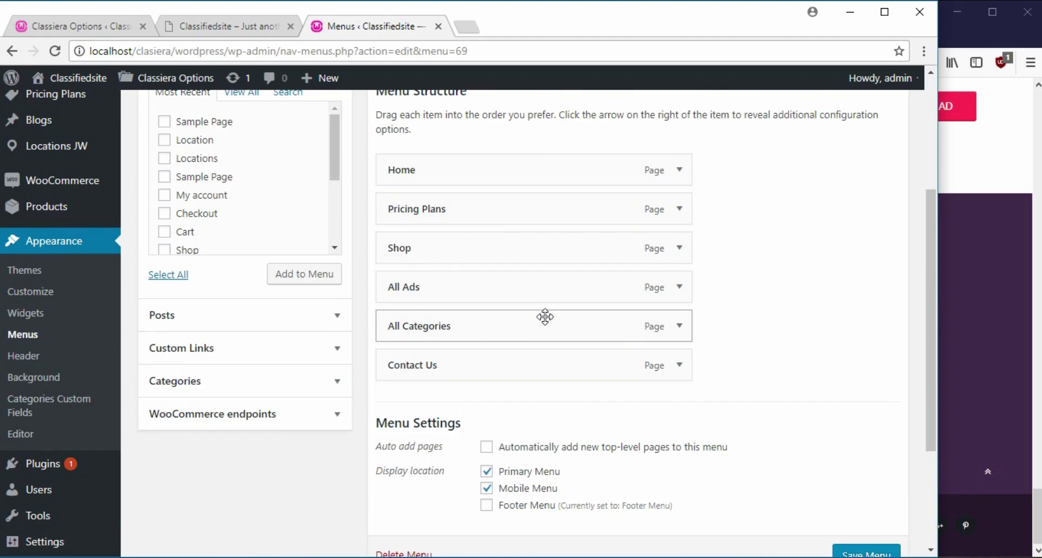
# - Review Main Menu's items, keep its Primary Menu and Mobile Menu display locations, and save the menu
pyautogui.scroll(3, 545, 316)
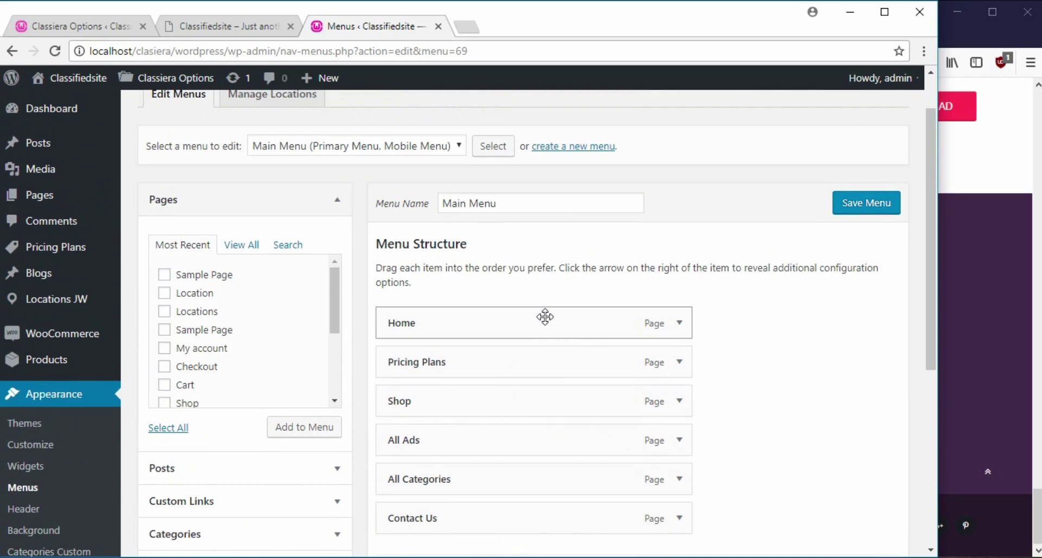
pyautogui.scroll(-5, 545, 316)
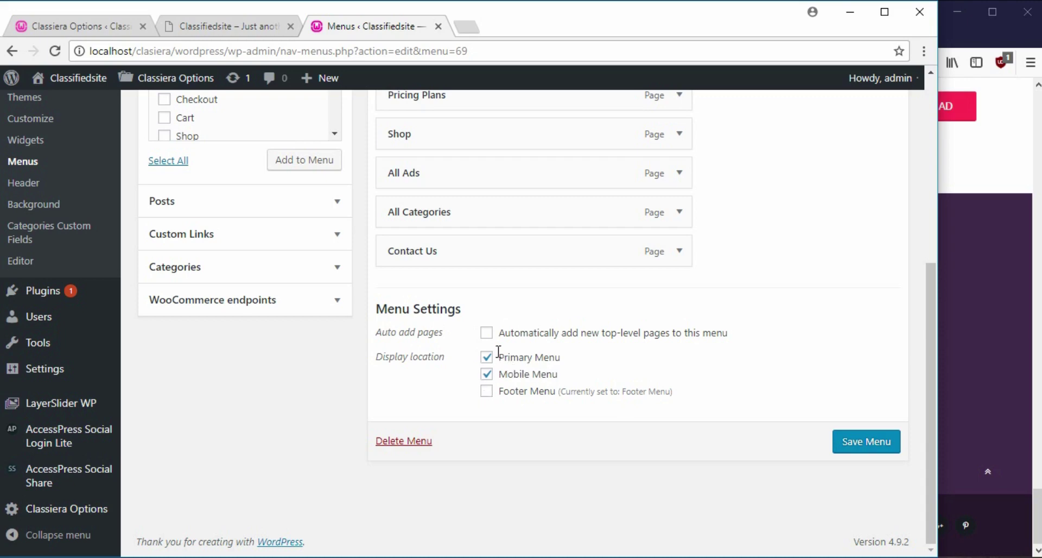
pyautogui.scroll(2, 439, 152)
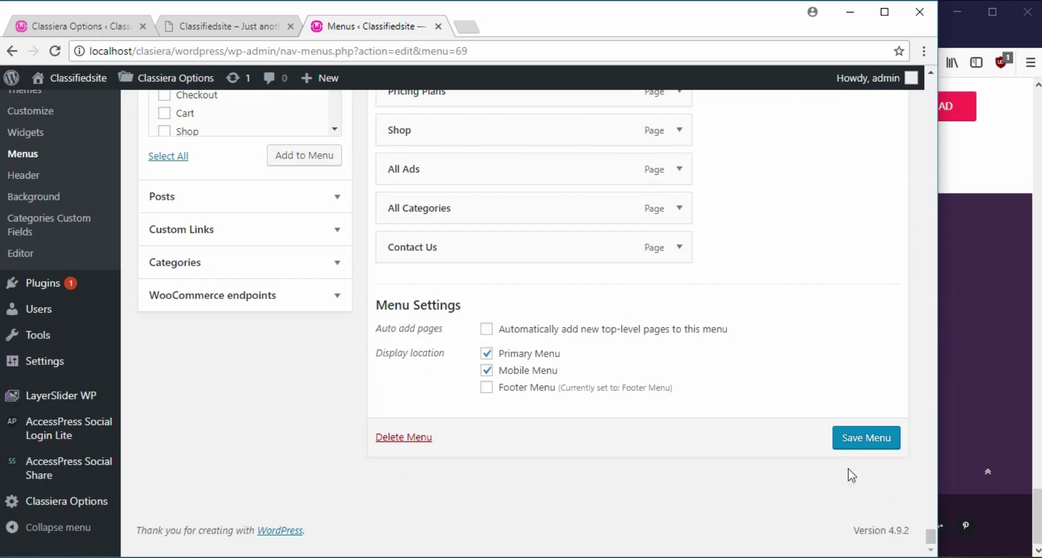
pyautogui.scroll(6, 777, 426)
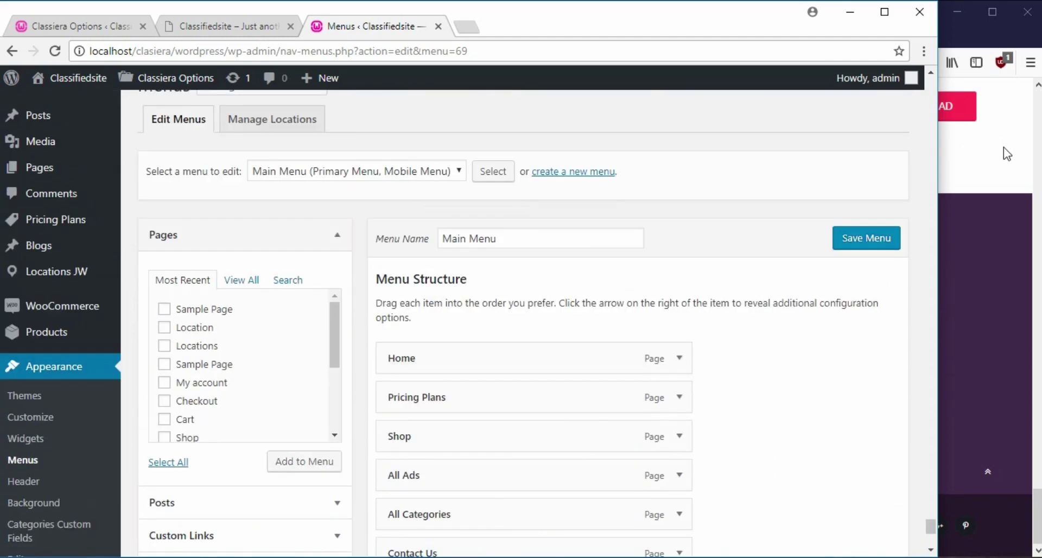
# - Switch to Firefox, reload the live site, and open its mobile navigation in a narrowed window to check the edited menu
pyautogui.click(1005, 149)
pyautogui.rightClick(604, 173)
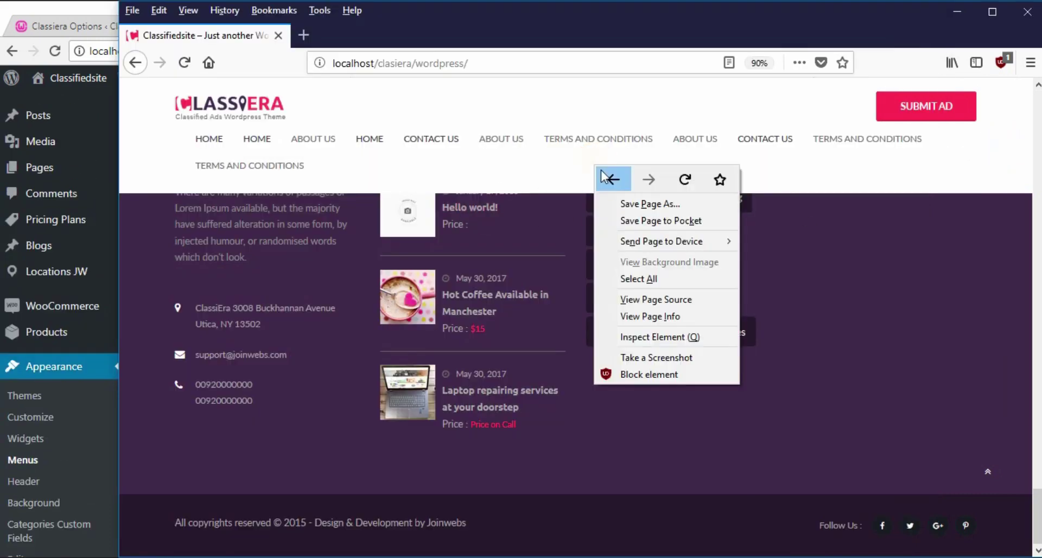
pyautogui.click(685, 179)
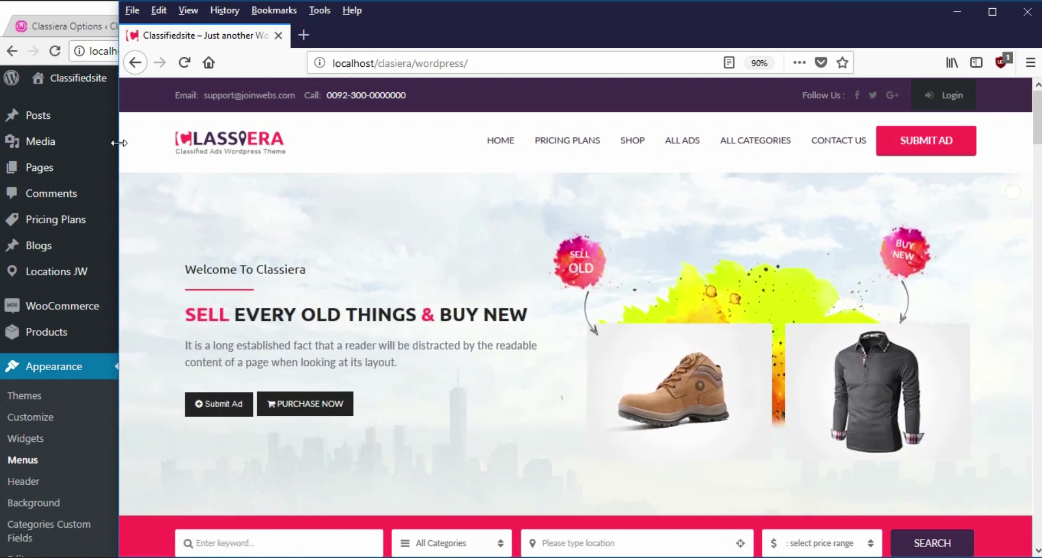
pyautogui.moveTo(116, 142); pyautogui.dragTo(337, 142)
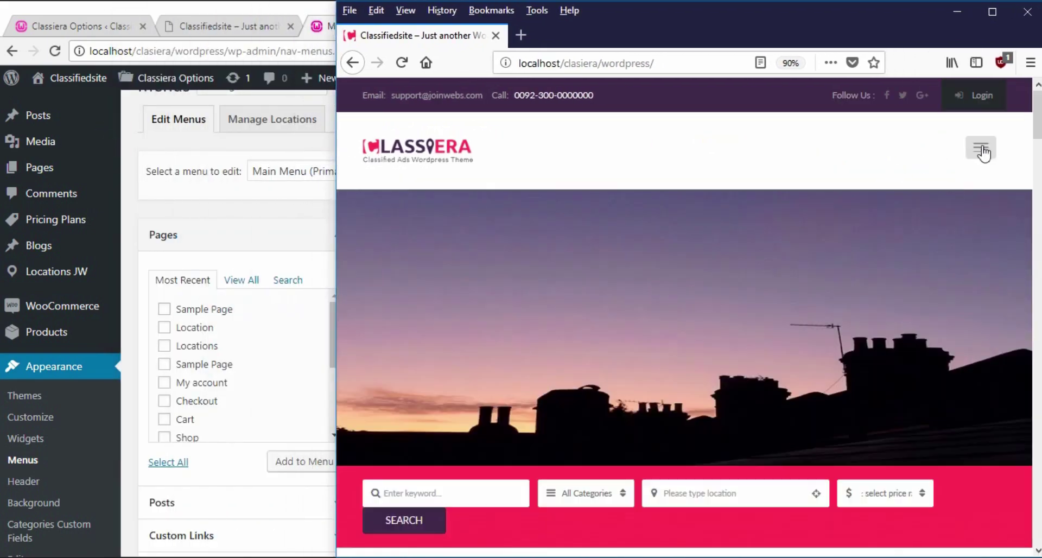
pyautogui.click(981, 149)
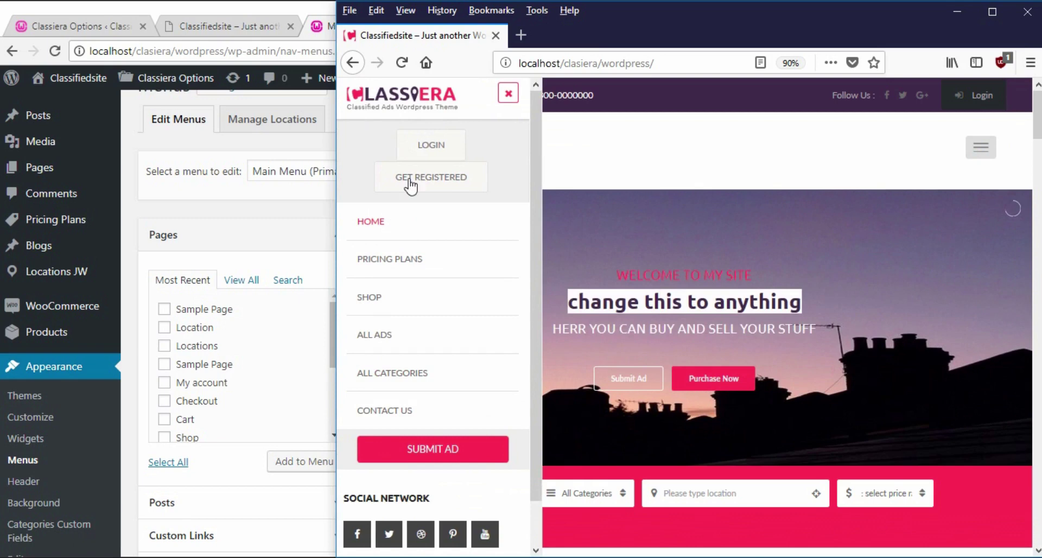
# - Review the mobile navigation, widen the Firefox window to get the desktop navigation, and look through the homepage with its sticky header
pyautogui.scroll(-1, 418, 434)
pyautogui.scroll(2, 434, 353)
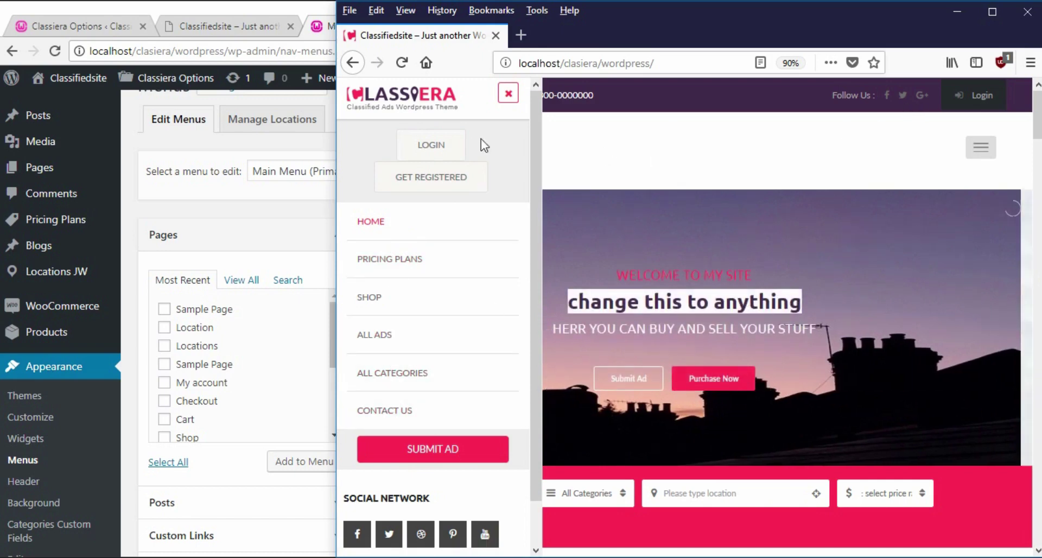
pyautogui.moveTo(332, 151); pyautogui.dragTo(45, 146)
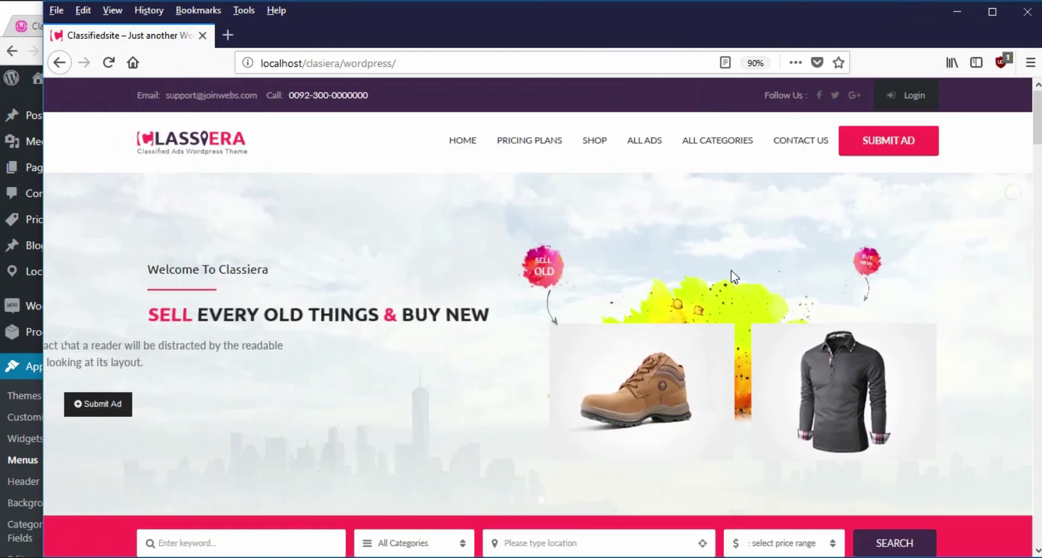
pyautogui.scroll(-15, 744, 293)
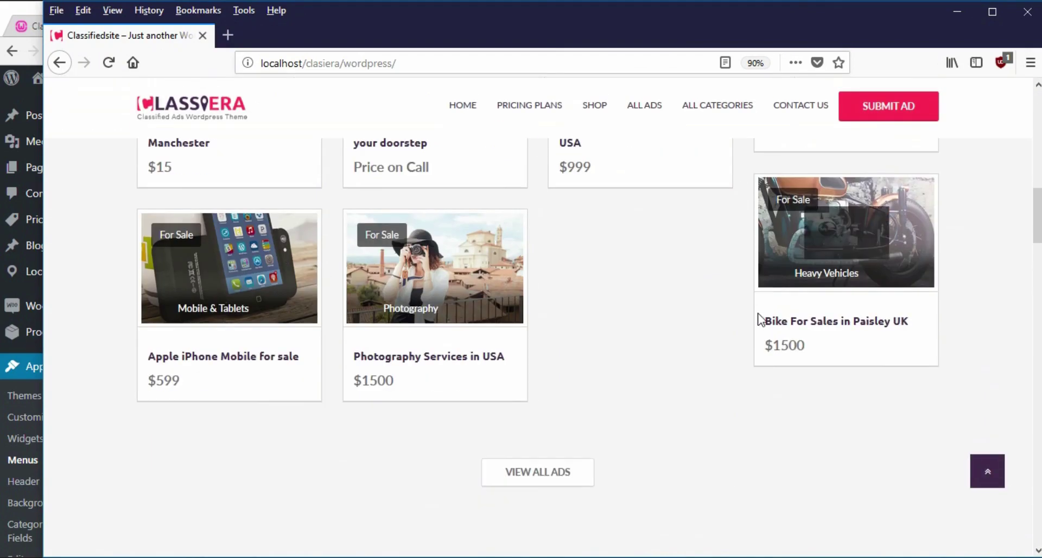
pyautogui.scroll(-5, 758, 321)
pyautogui.scroll(6, 651, 287)
# - Examine the live site's footer in the widened Firefox window, including the area around the Follow Us social links
pyautogui.hotkey('alt', 'Tab')
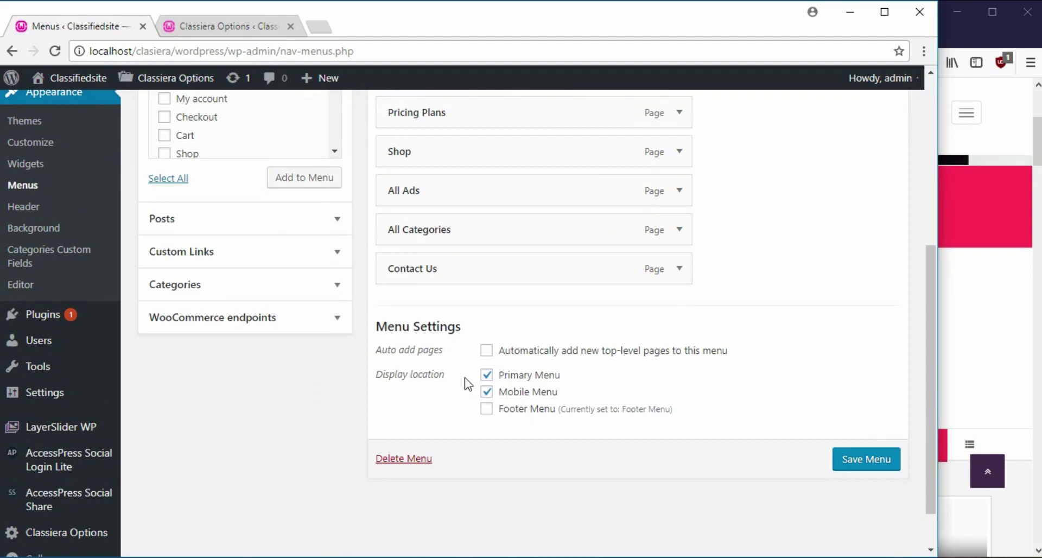
pyautogui.click(1035, 168)
pyautogui.scroll(-15, 506, 520)
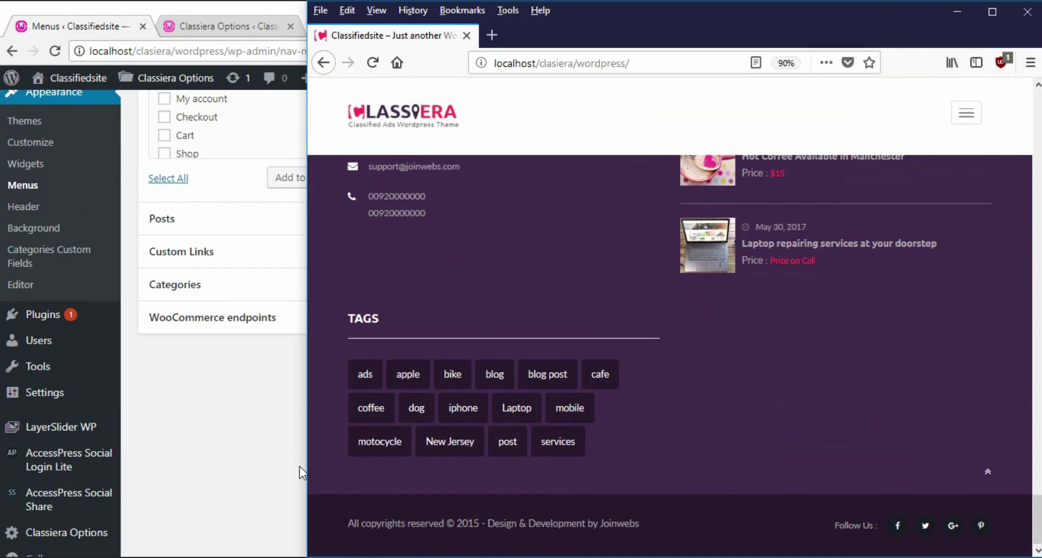
pyautogui.moveTo(302, 465); pyautogui.dragTo(120, 465)
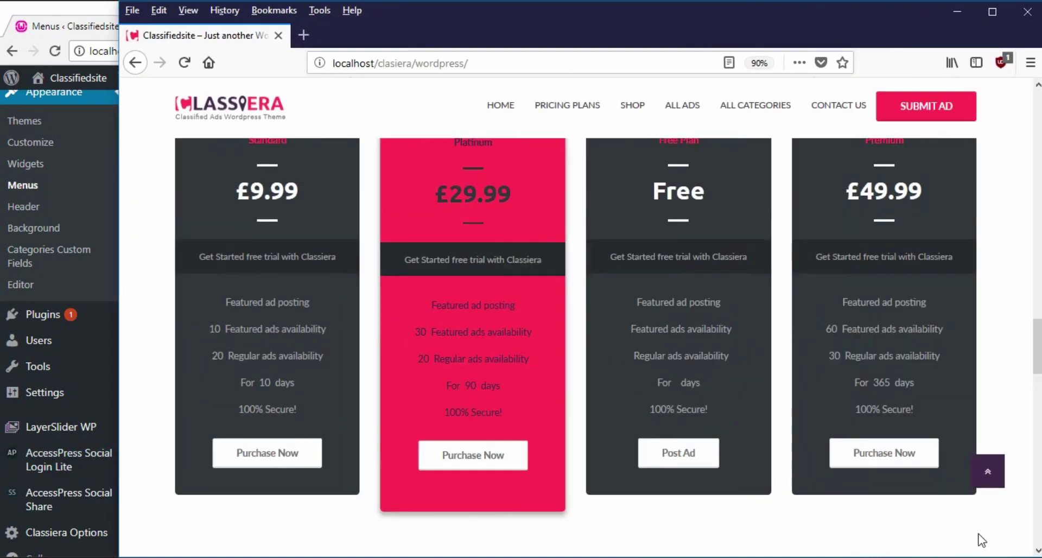
pyautogui.scroll(-5, 1004, 519)
pyautogui.scroll(-8, 1004, 519)
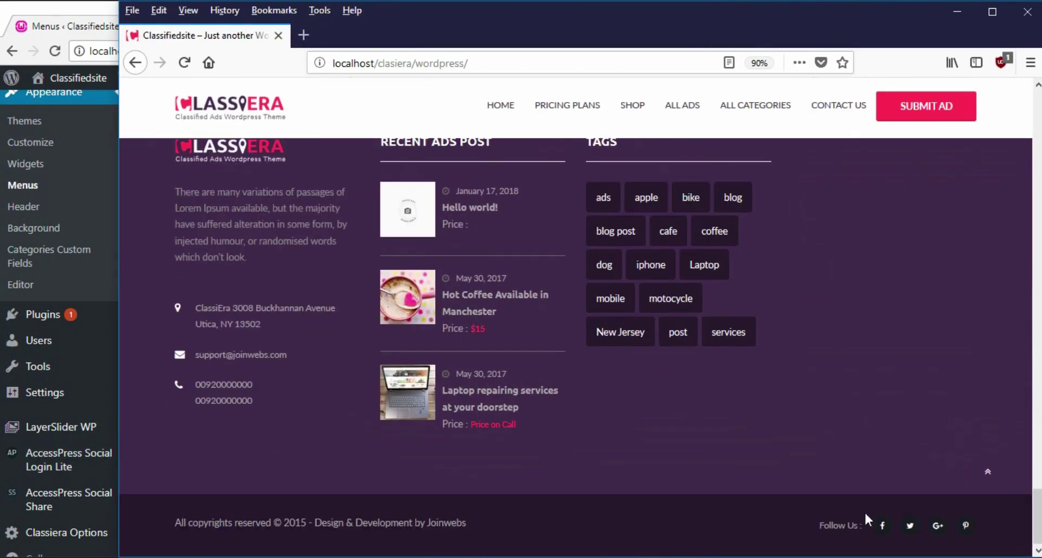
pyautogui.moveTo(814, 525); pyautogui.dragTo(987, 529)
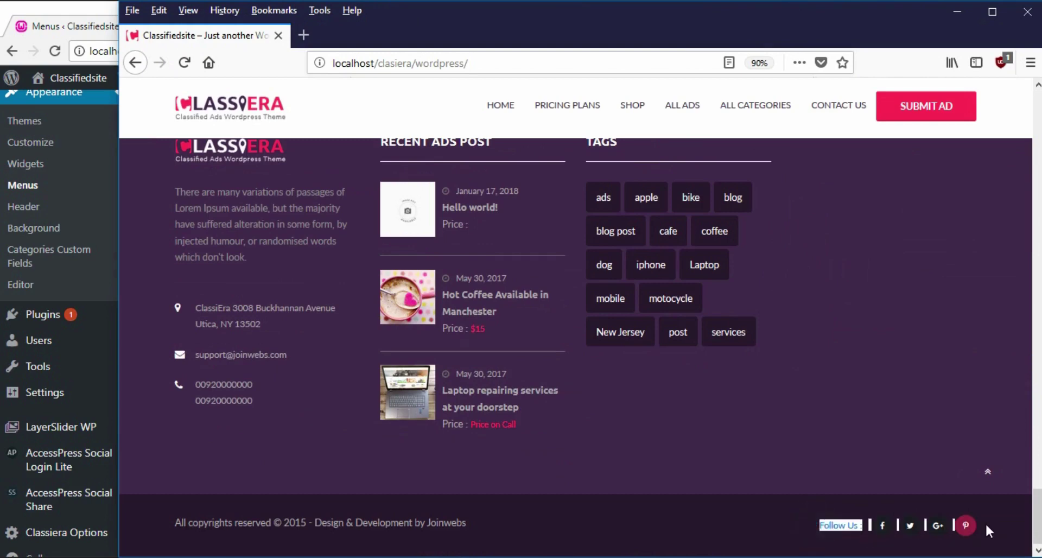
# - Switch to the WordPress admin in Chrome, load Footer Menu for editing, and review its items
pyautogui.click(53, 7)
pyautogui.scroll(6, 338, 235)
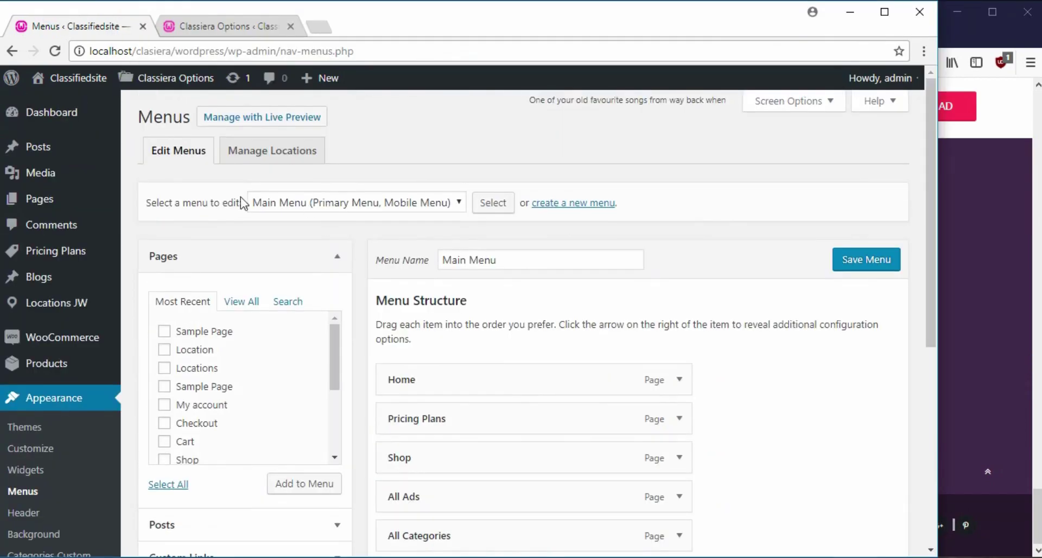
pyautogui.click(437, 208)
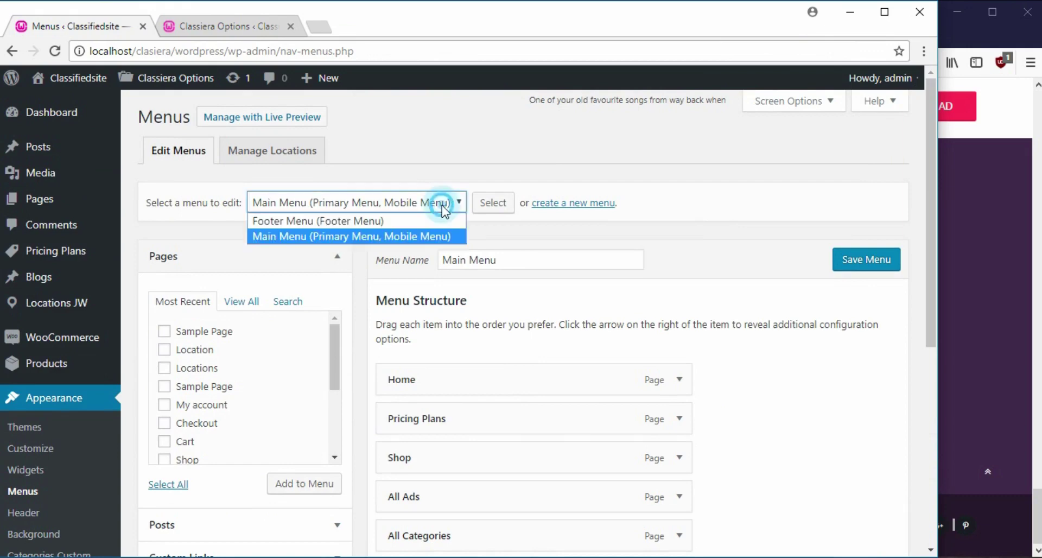
pyautogui.click(312, 221)
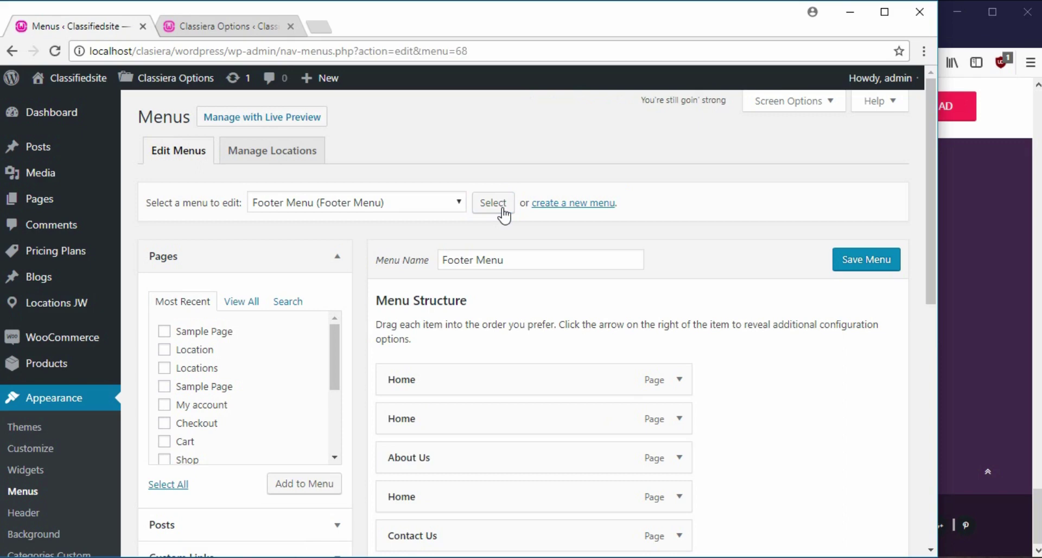
pyautogui.scroll(-8, 505, 230)
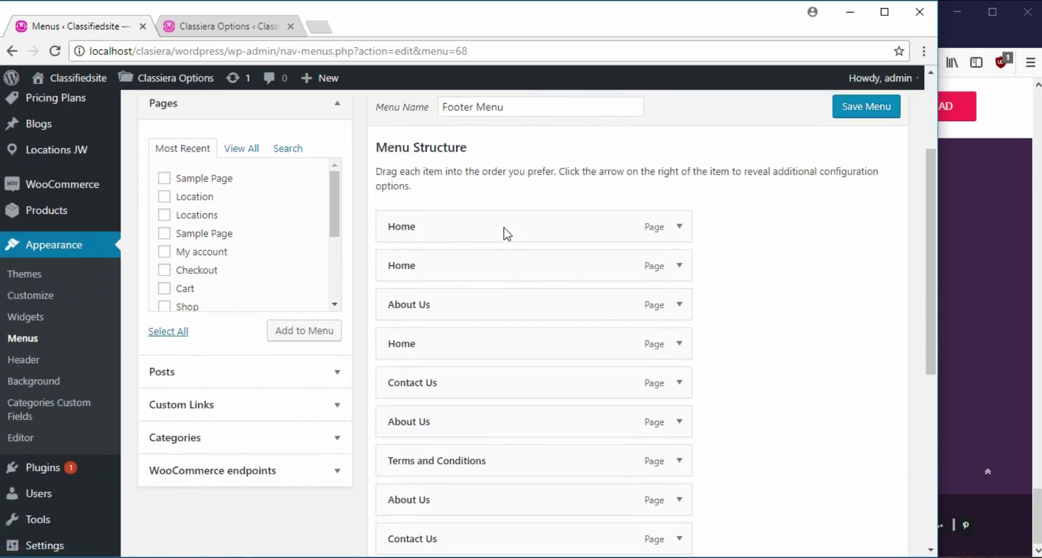
pyautogui.scroll(8, 516, 293)
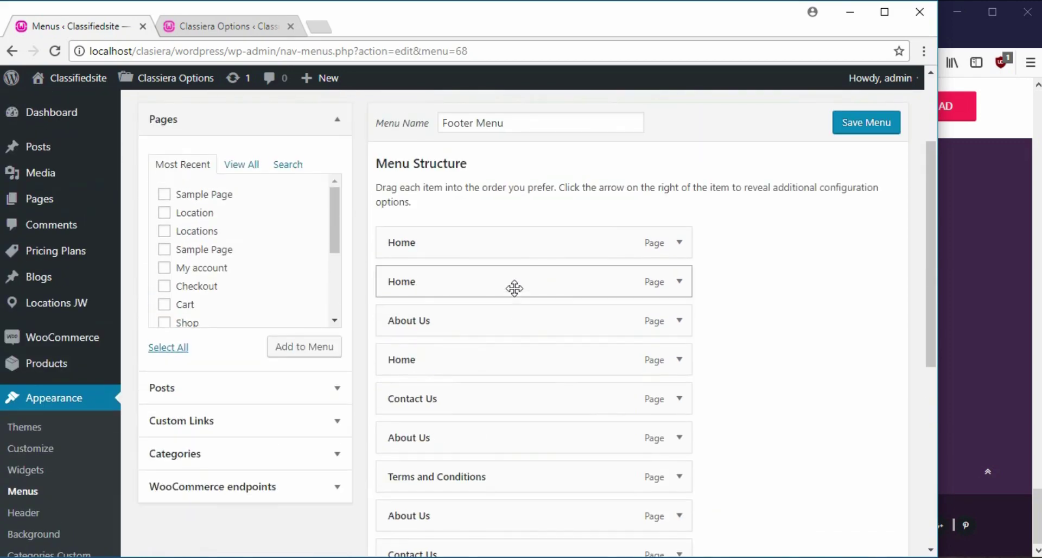
# - Remove the two duplicate Home items from Footer Menu, keeping the first Home and About Us
pyautogui.click(678, 281)
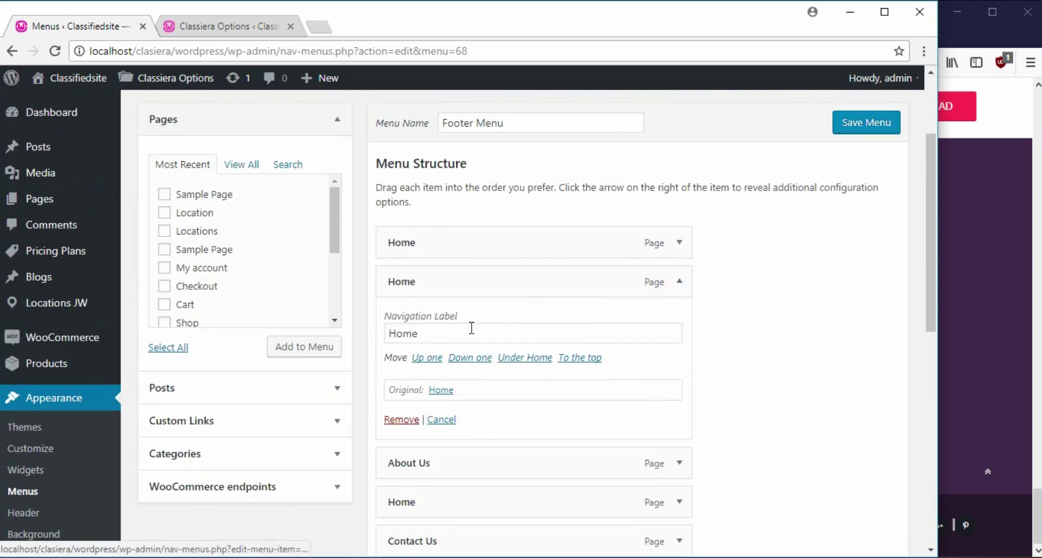
pyautogui.click(402, 420)
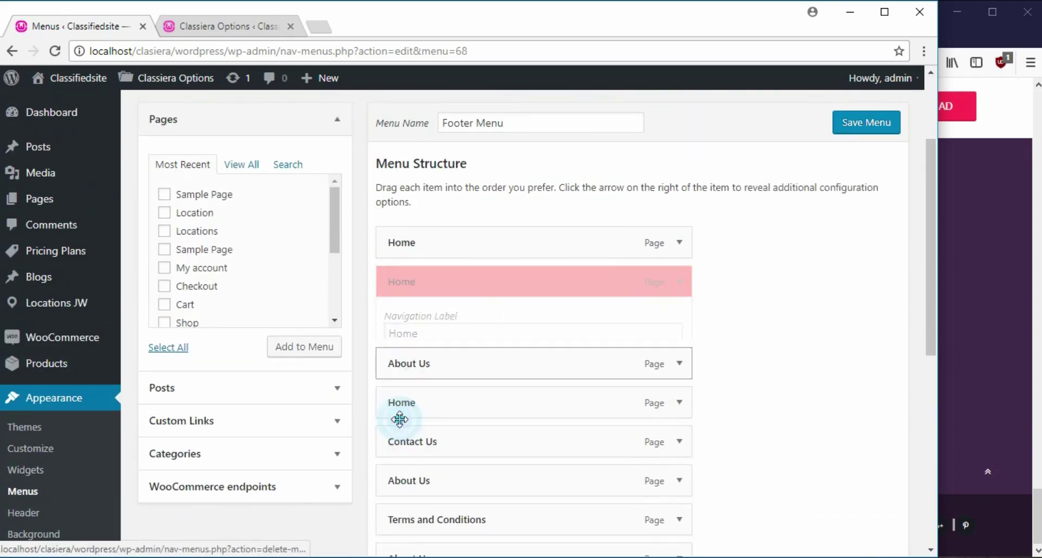
pyautogui.click(679, 282)
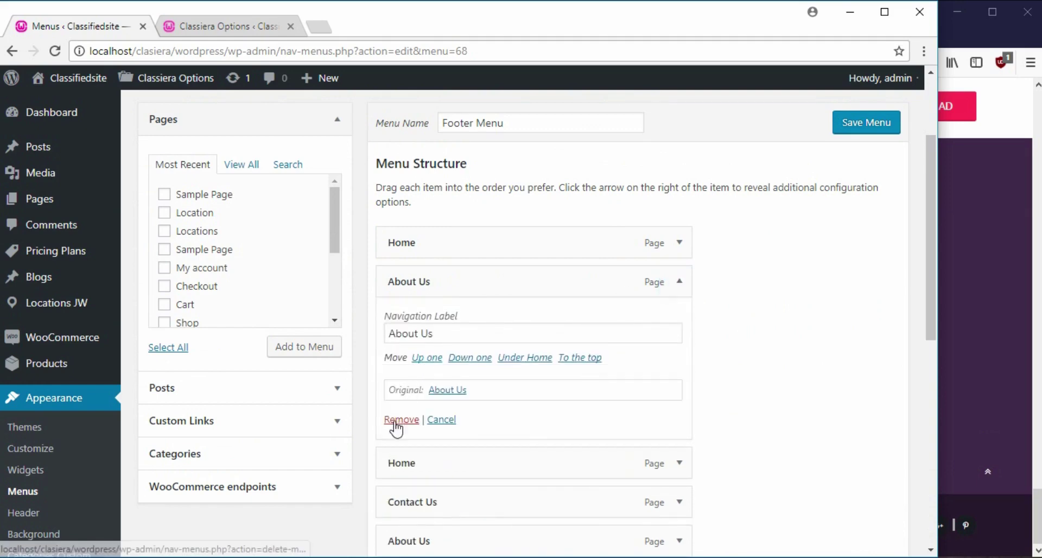
pyautogui.click(679, 282)
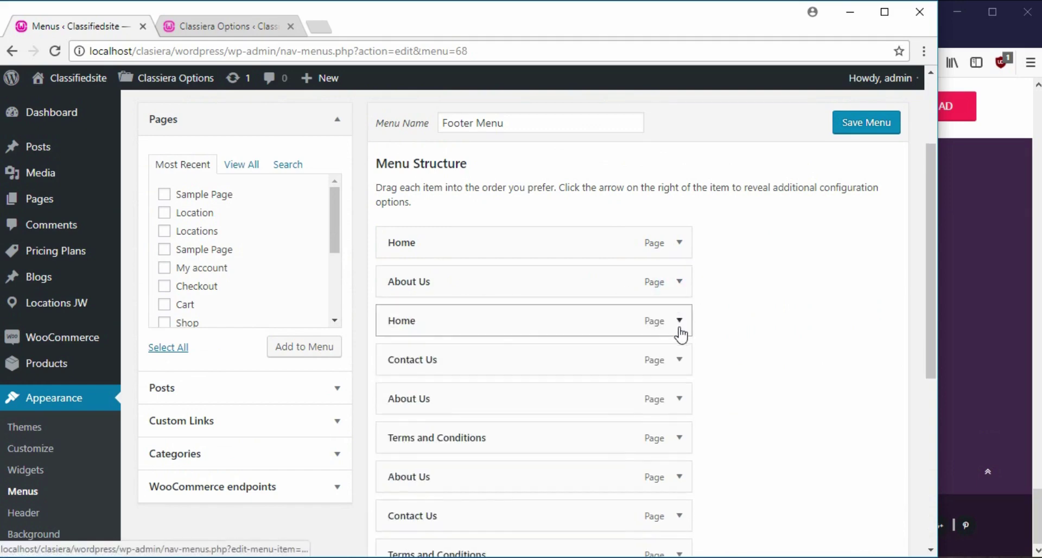
pyautogui.click(679, 321)
pyautogui.click(401, 459)
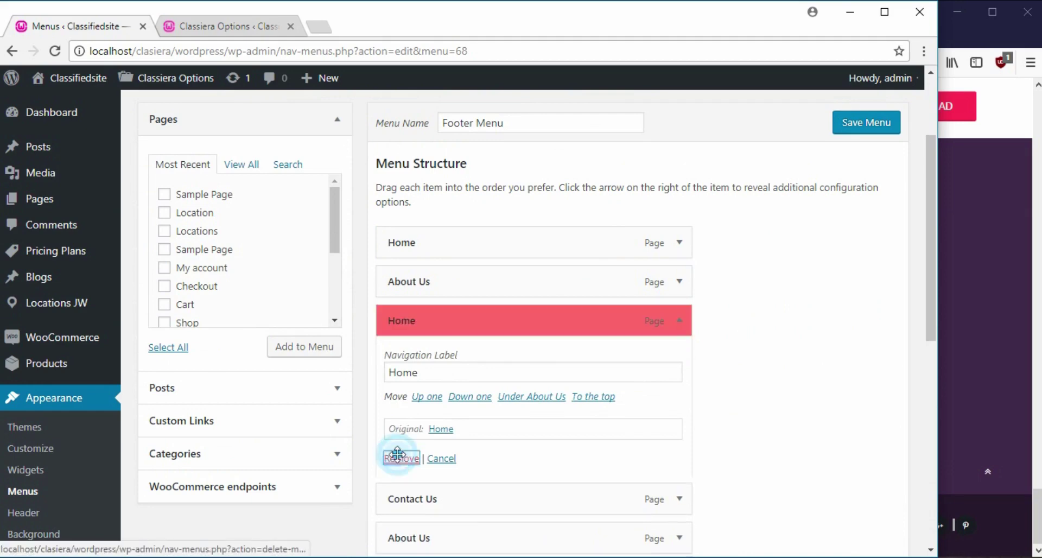
# - Remove the two duplicate About Us items and the duplicate Contact Us item from Footer Menu
pyautogui.click(679, 361)
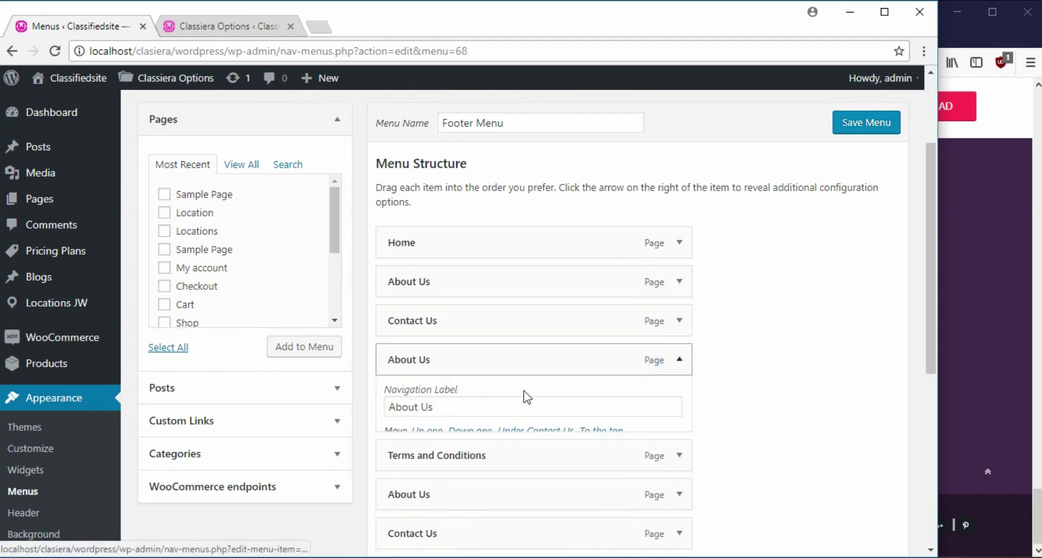
pyautogui.click(401, 494)
pyautogui.click(678, 399)
pyautogui.click(395, 536)
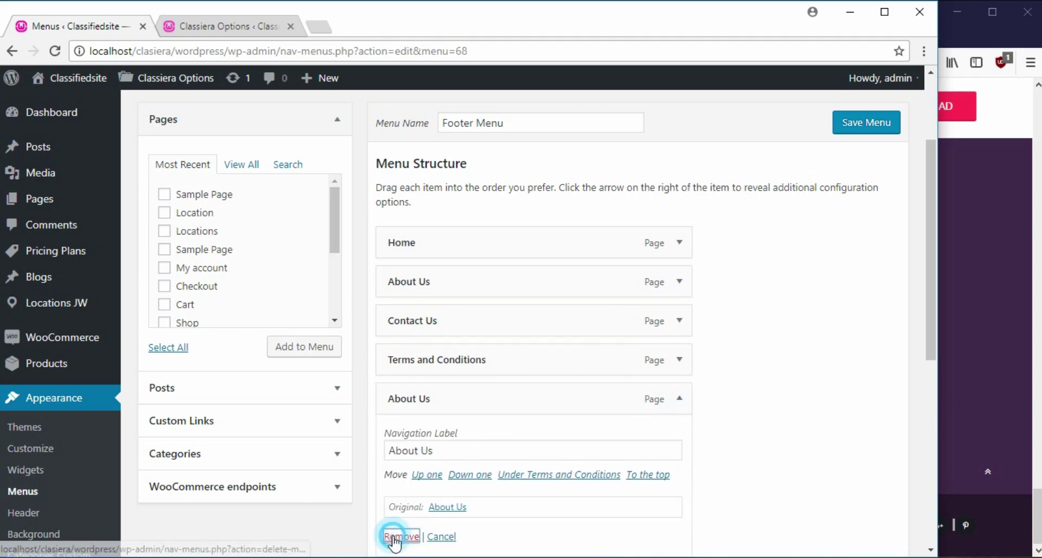
pyautogui.click(679, 399)
pyautogui.click(398, 535)
# - Remove the two duplicate Terms and Conditions items from Footer Menu, leaving one in place
pyautogui.click(673, 446)
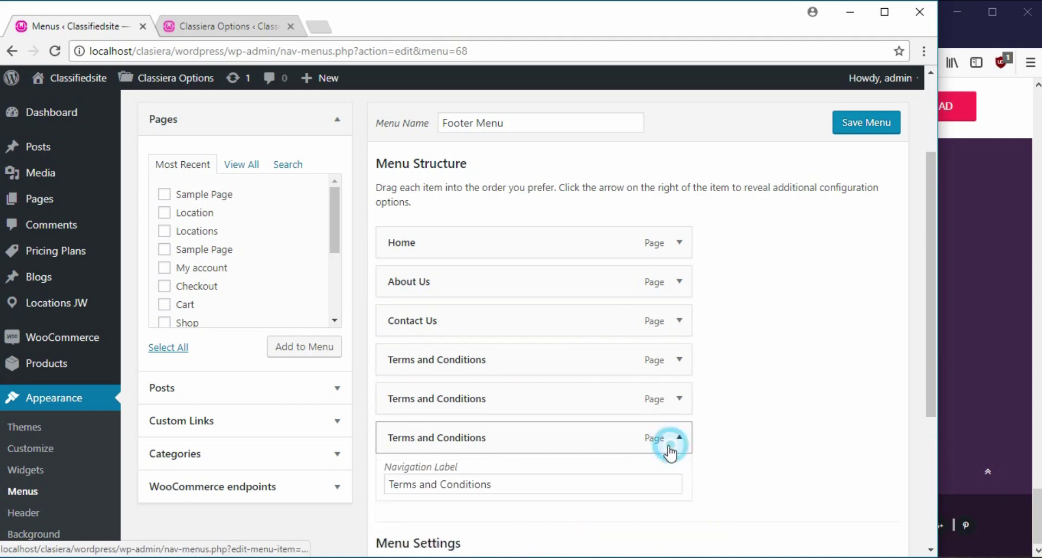
pyautogui.scroll(-1, 407, 514)
pyautogui.scroll(-1, 407, 513)
pyautogui.click(400, 495)
pyautogui.click(678, 283)
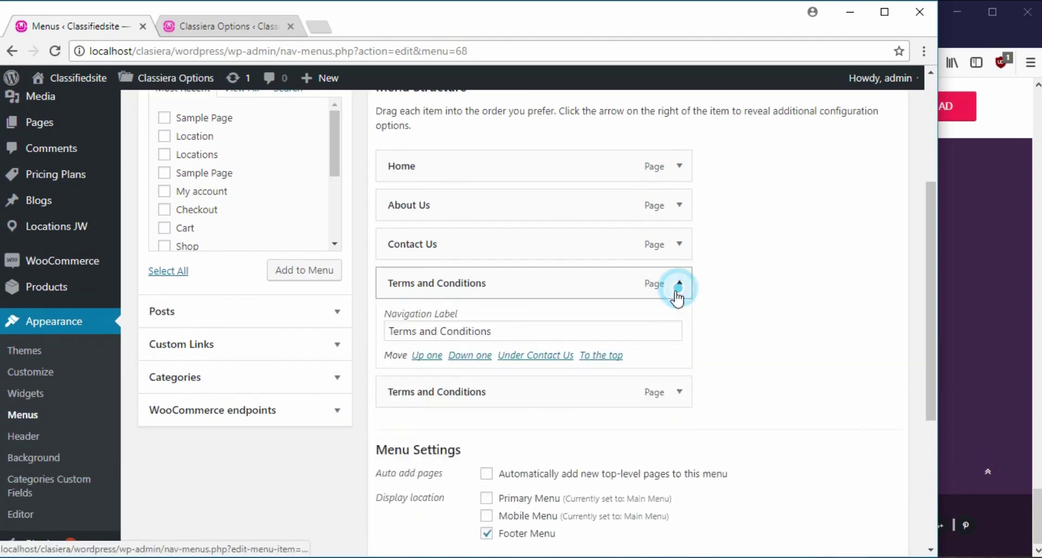
pyautogui.click(400, 421)
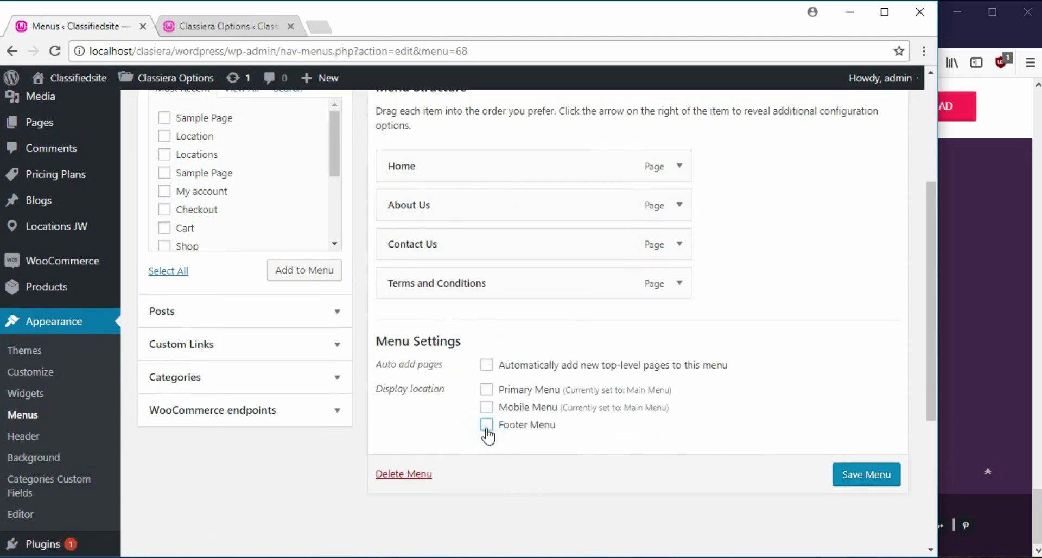
# - Save Footer Menu with Footer Menu as its only display location and review the saved items
pyautogui.click(846, 483)
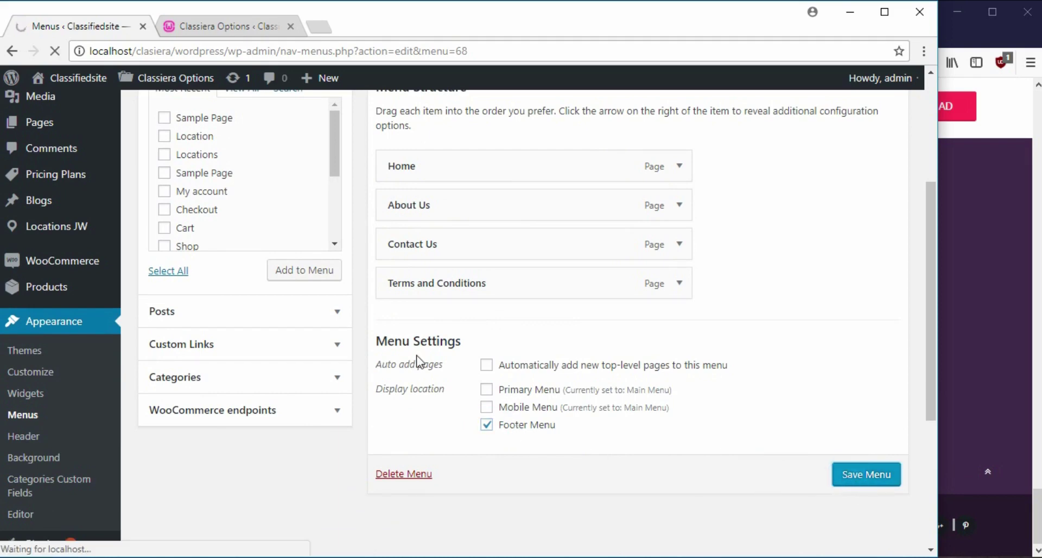
pyautogui.scroll(-5, 932, 473)
pyautogui.scroll(4, 933, 483)
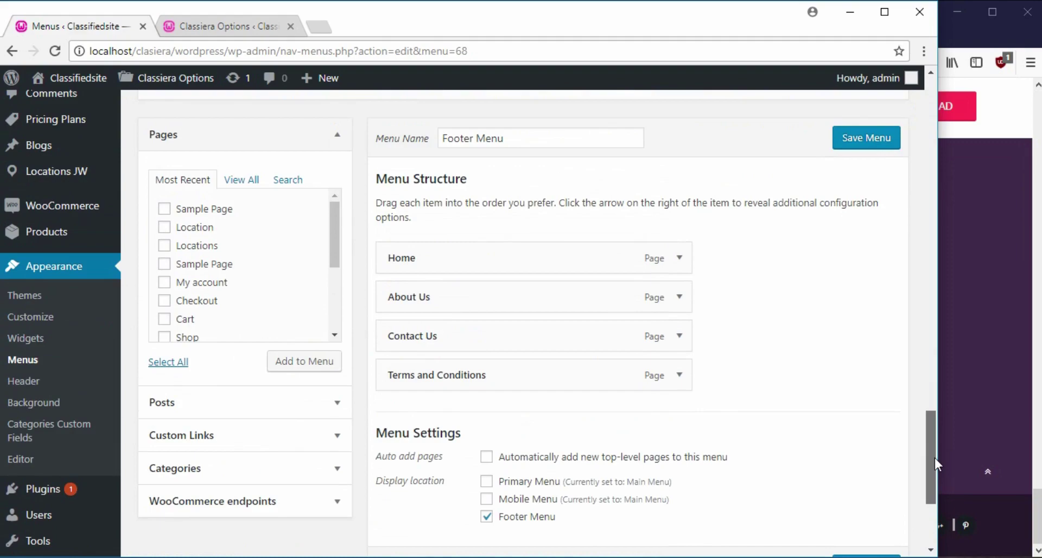
# - Switch to Firefox, reload the live site, and check its footer for the edited Footer Menu
pyautogui.click(958, 234)
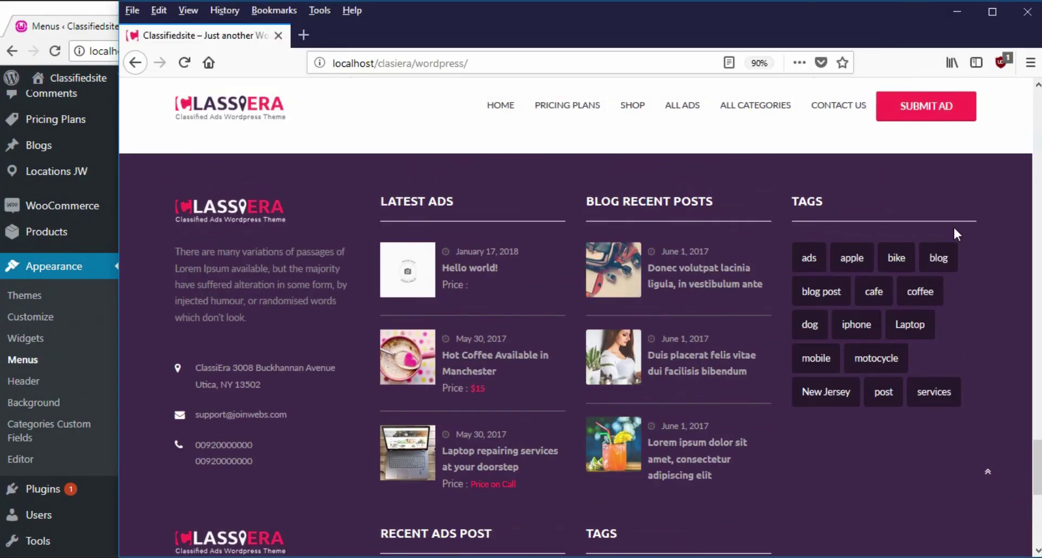
pyautogui.scroll(-5, 831, 380)
pyautogui.rightClick(696, 437)
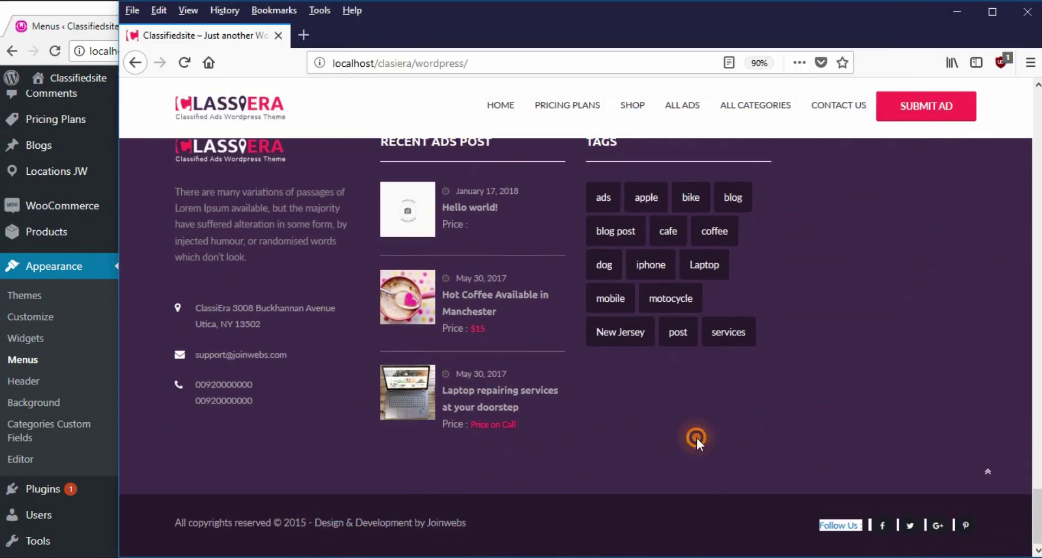
pyautogui.rightClick(358, 96)
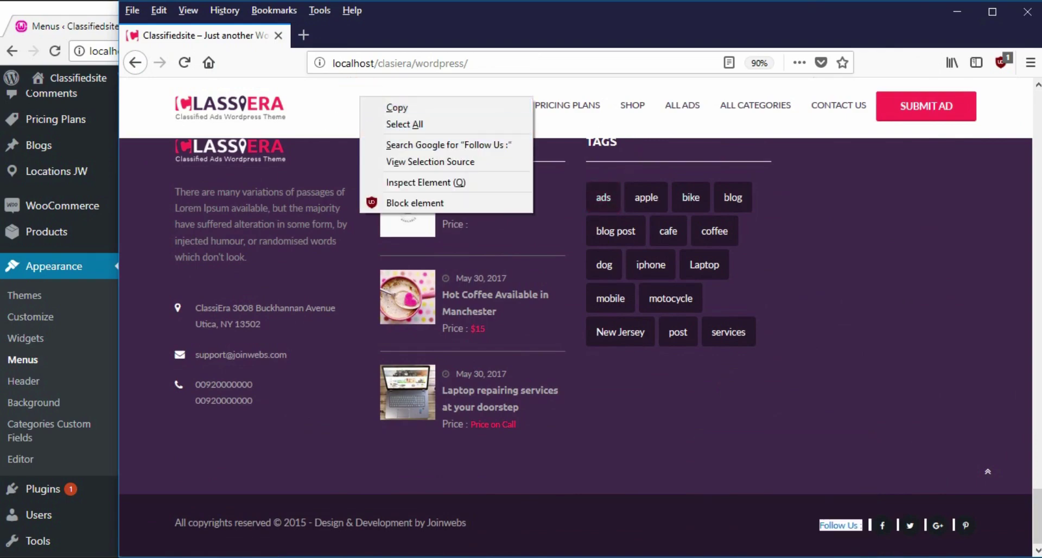
pyautogui.click(1026, 177)
pyautogui.scroll(10, 1031, 214)
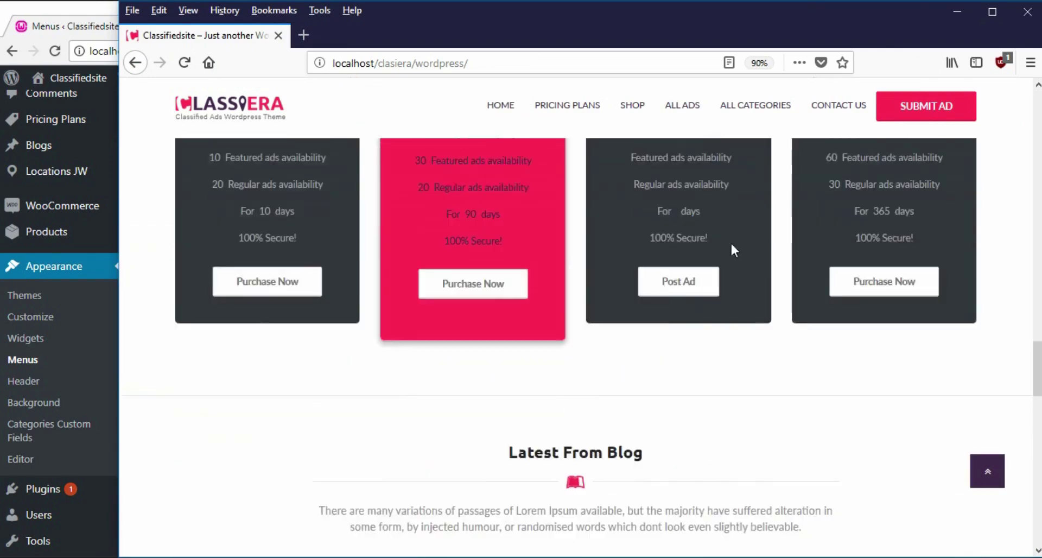
pyautogui.rightClick(414, 459)
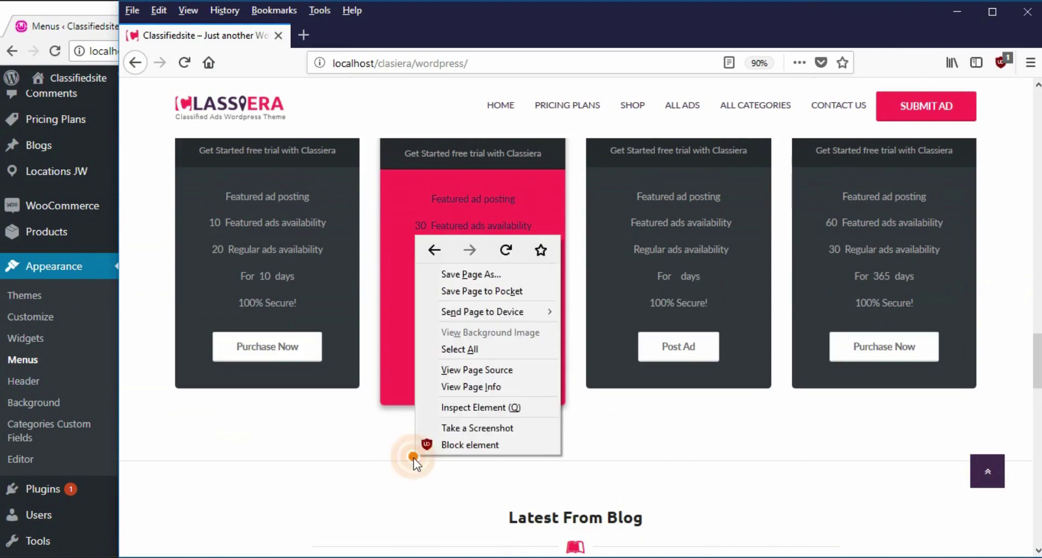
pyautogui.click(502, 250)
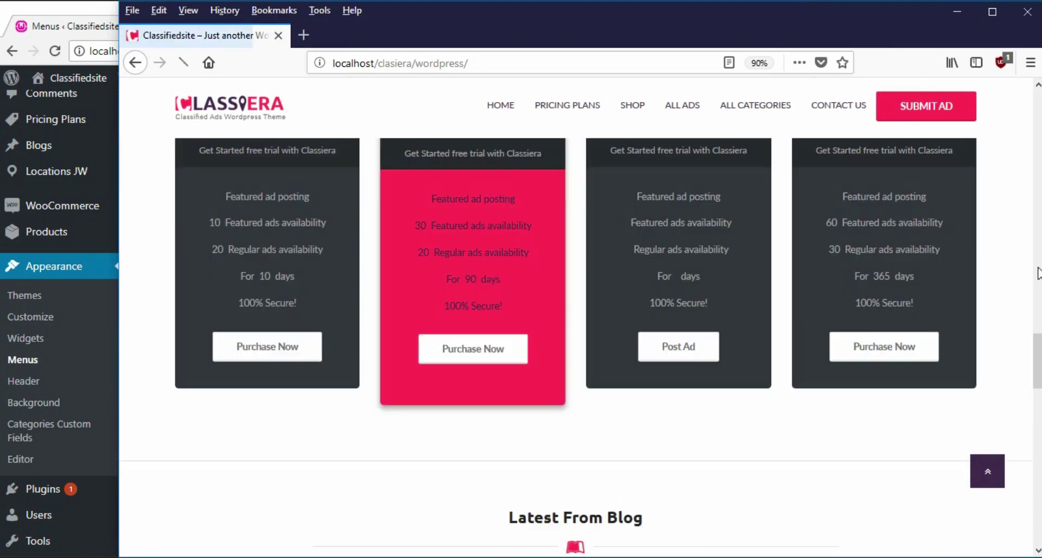
pyautogui.moveTo(1039, 355); pyautogui.dragTo(873, 553)
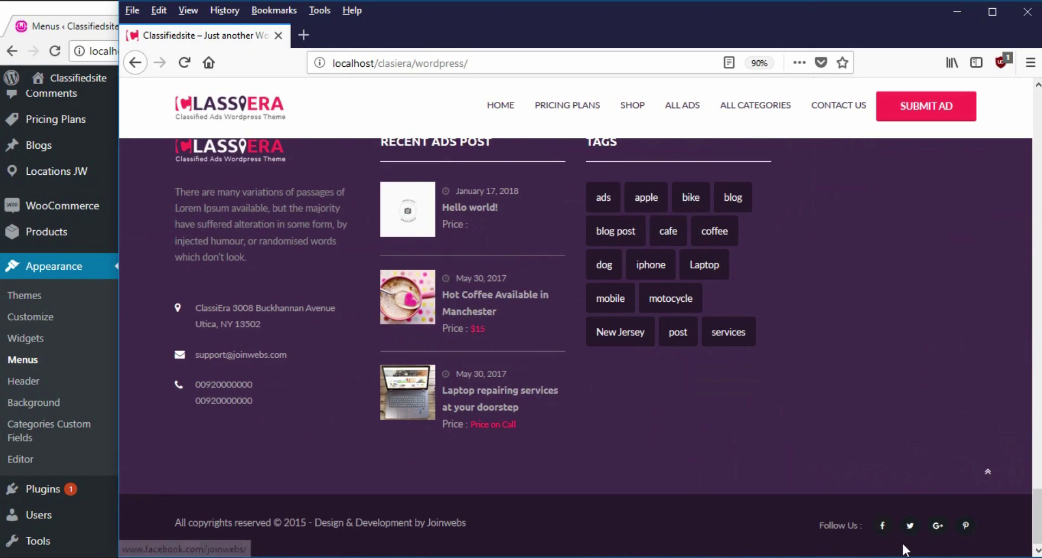
# - Switch to the WordPress admin in Chrome and open the Layout Manager section of Classiera Options
pyautogui.click(78, 7)
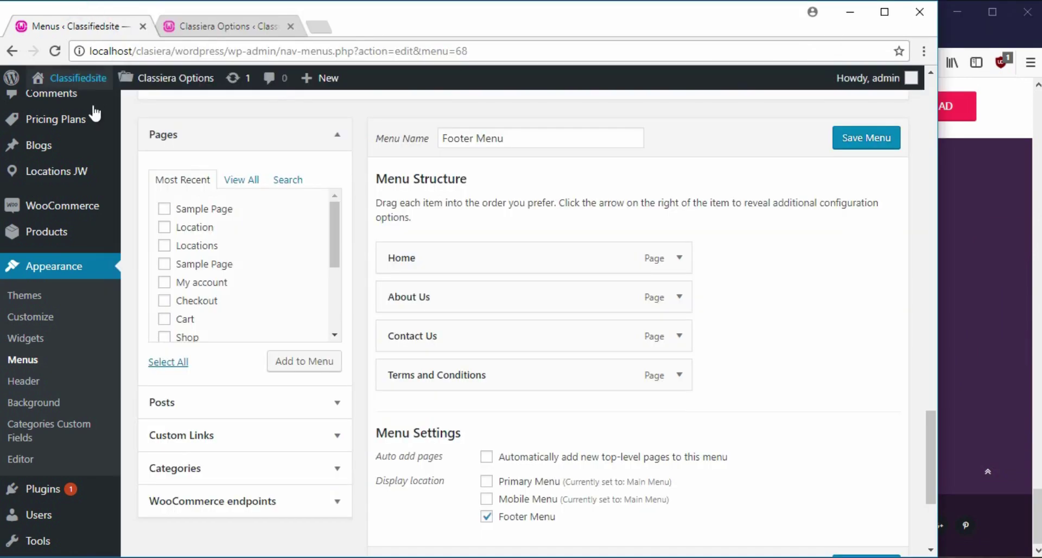
pyautogui.scroll(-3, 47, 380)
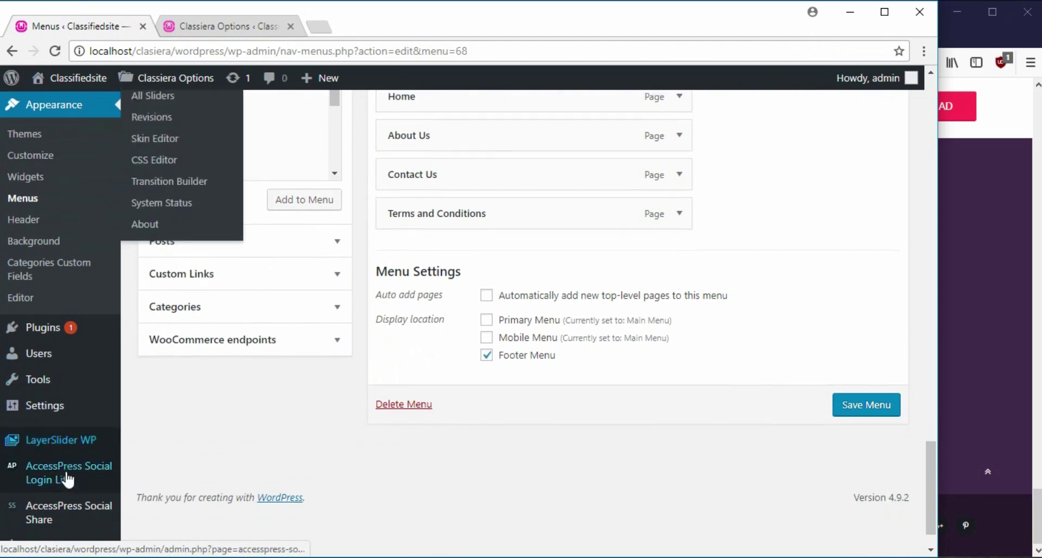
pyautogui.scroll(-1, 67, 481)
pyautogui.moveTo(72, 503)
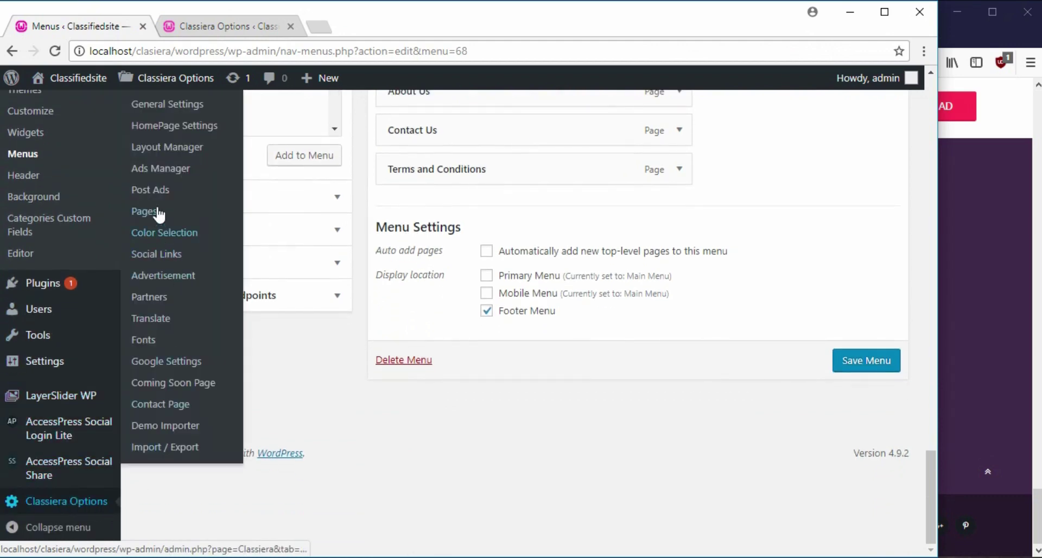
pyautogui.click(173, 148)
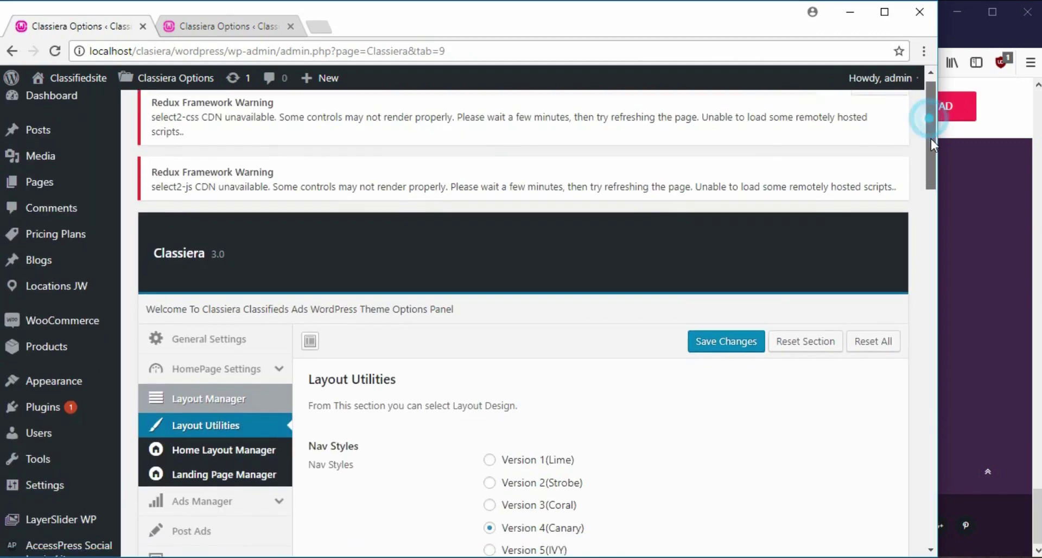
# - Set the theme's Footer bottom Style to Menu, narrowing the browser window to compare with the live footer, and save the changes
pyautogui.moveTo(930, 138); pyautogui.dragTo(867, 483)
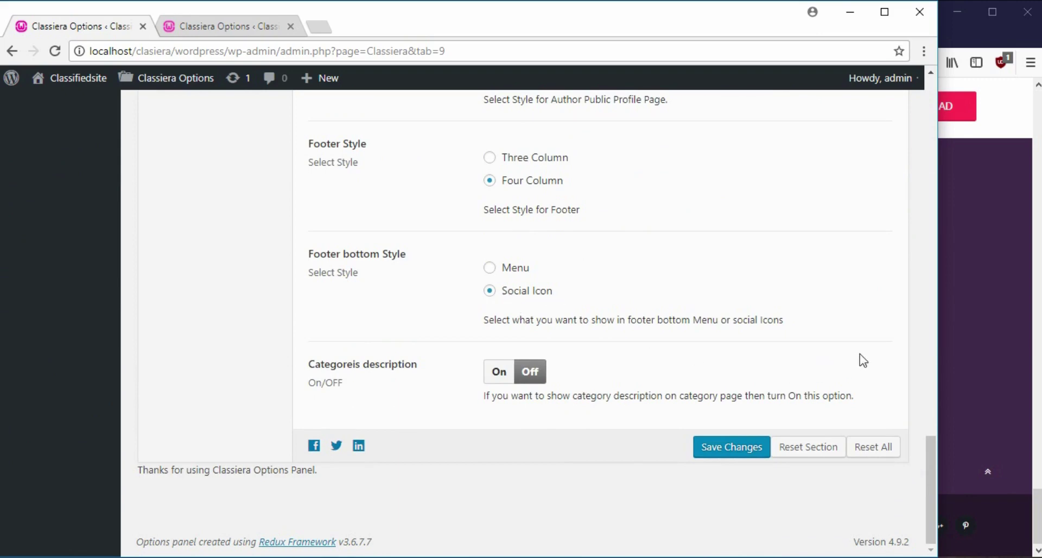
pyautogui.moveTo(938, 360); pyautogui.dragTo(780, 363)
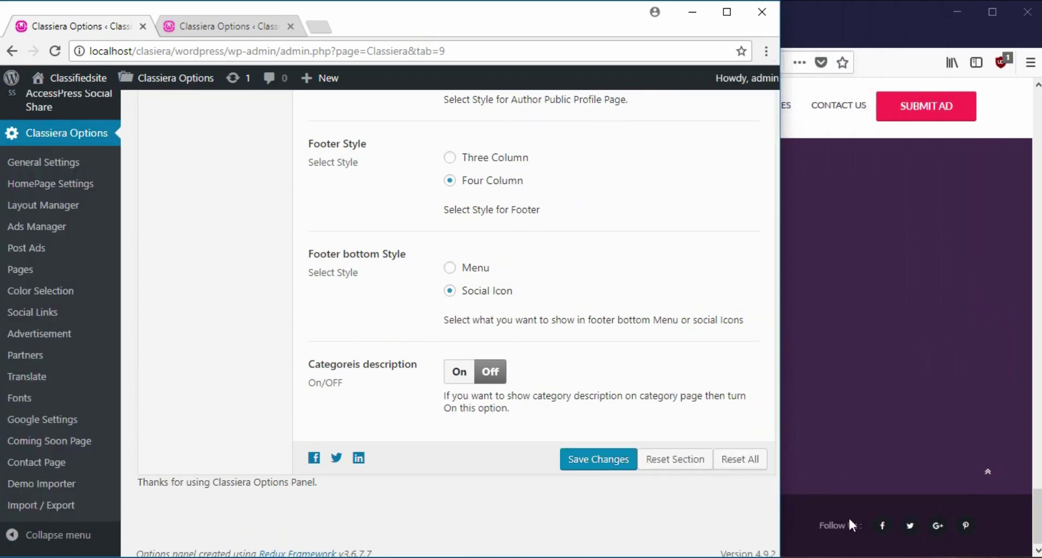
pyautogui.click(442, 267)
pyautogui.click(551, 468)
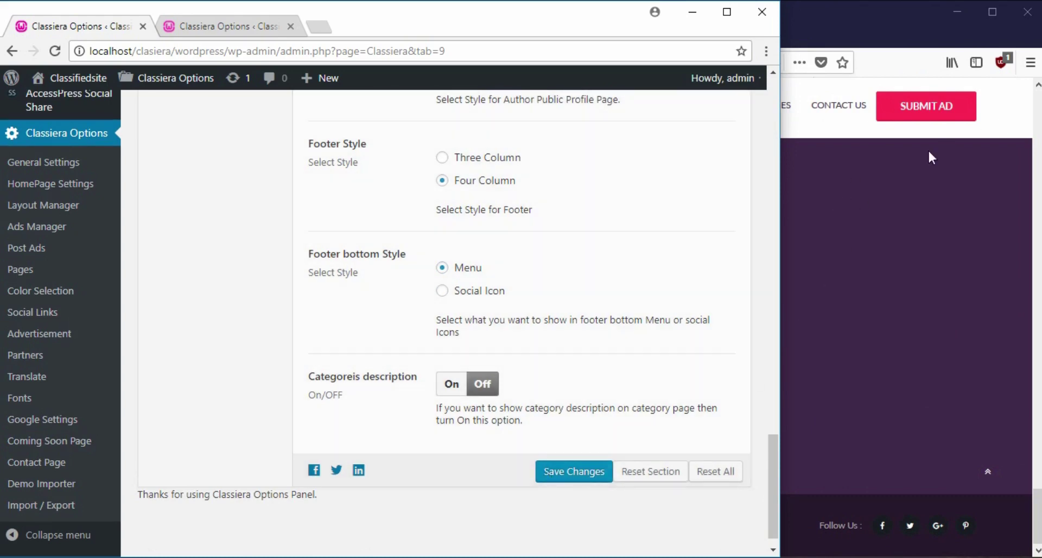
# - Switch to Firefox, reload the live site, and check the bottom footer menu and the main navigation
pyautogui.click(1009, 112)
pyautogui.rightClick(367, 99)
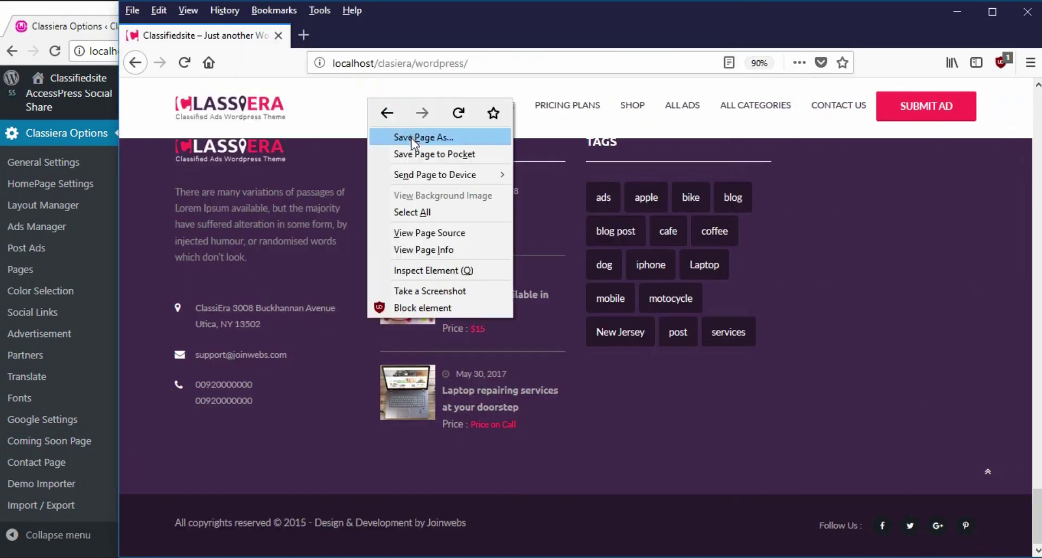
pyautogui.click(458, 113)
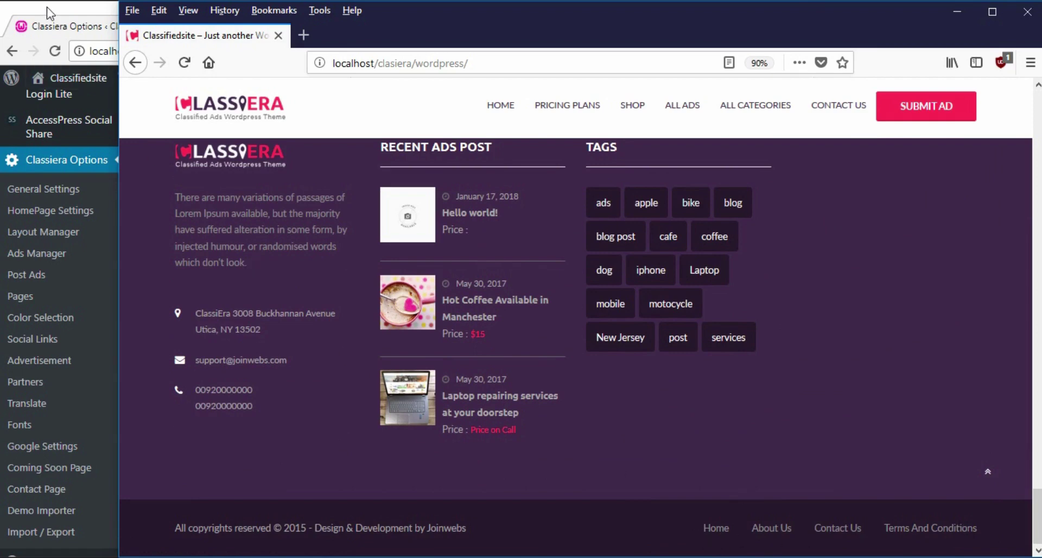
pyautogui.scroll(15, 887, 404)
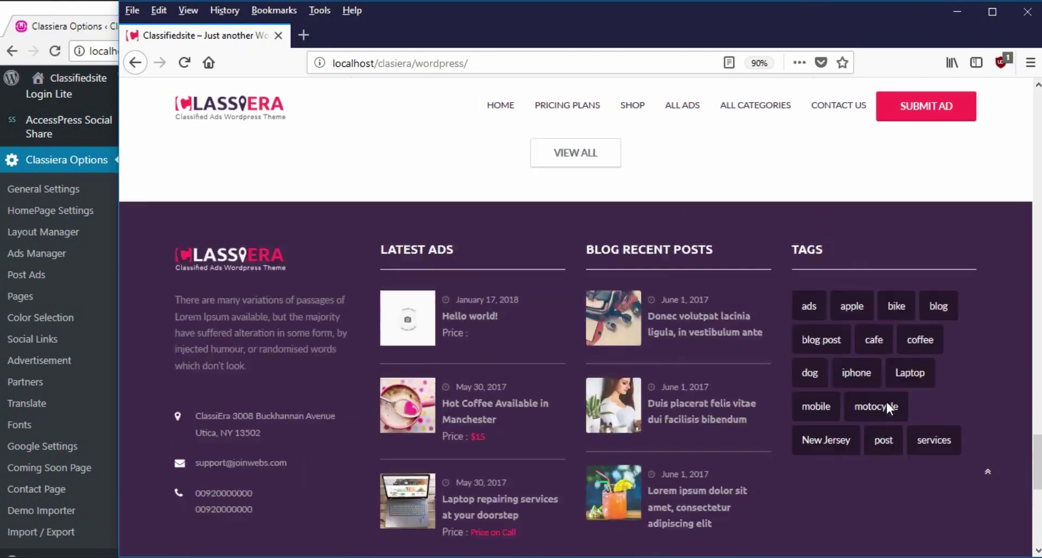
pyautogui.scroll(10, 704, 273)
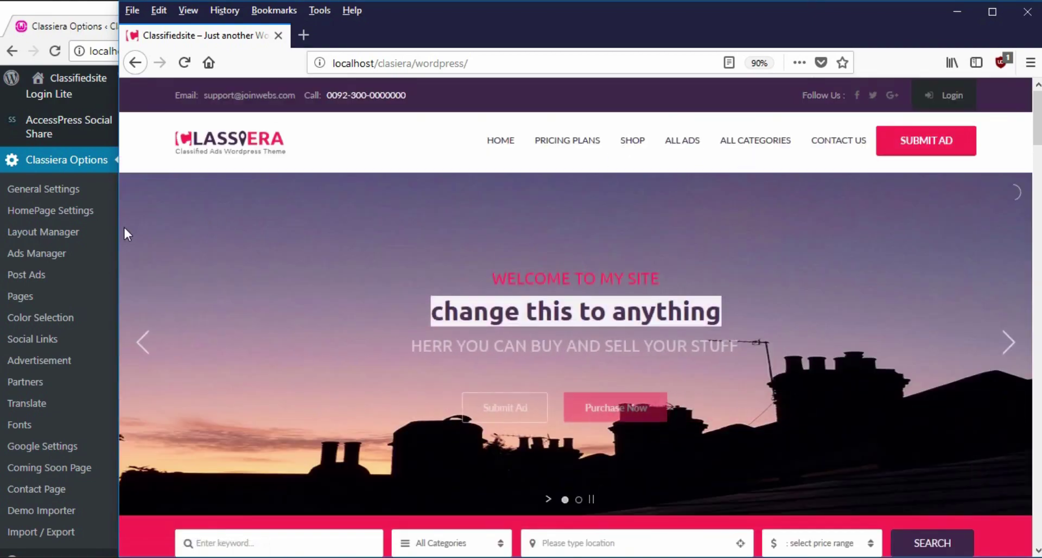
# - Narrow the live site's window to its mobile layout, open the mobile menu to check its items, and widen the window again
pyautogui.moveTo(119, 227); pyautogui.dragTo(447, 240)
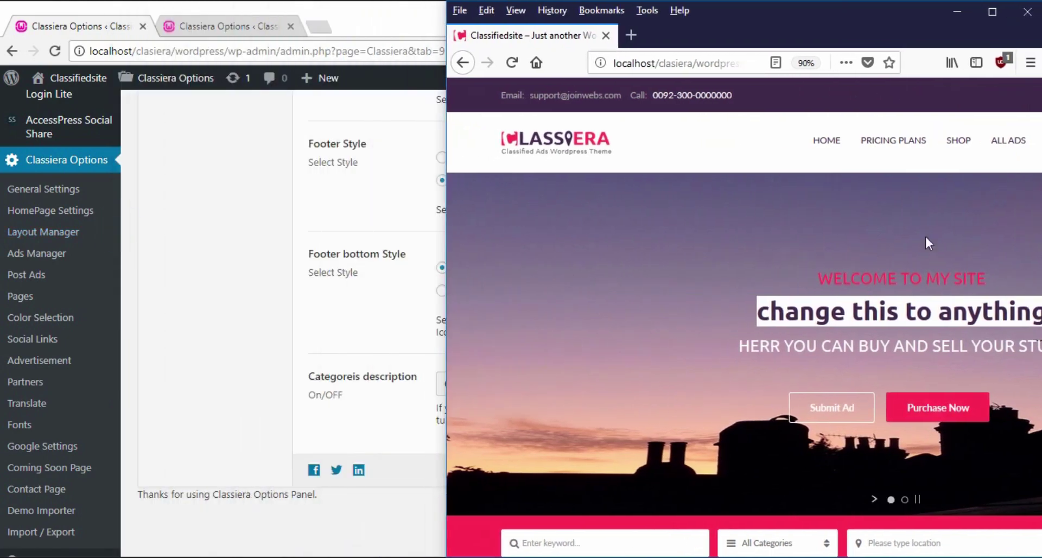
pyautogui.click(959, 130)
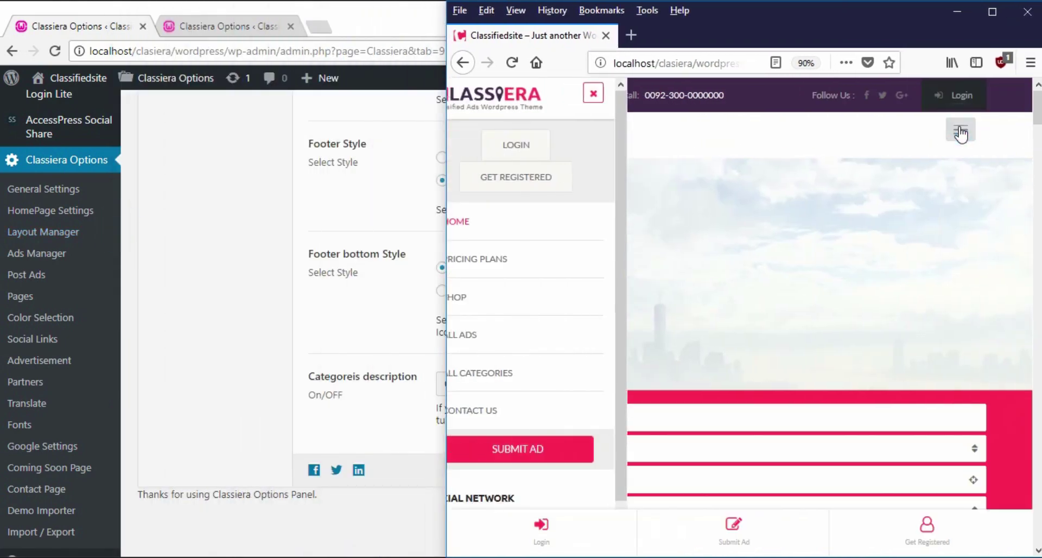
pyautogui.scroll(-1, 554, 348)
pyautogui.moveTo(447, 139); pyautogui.dragTo(131, 136)
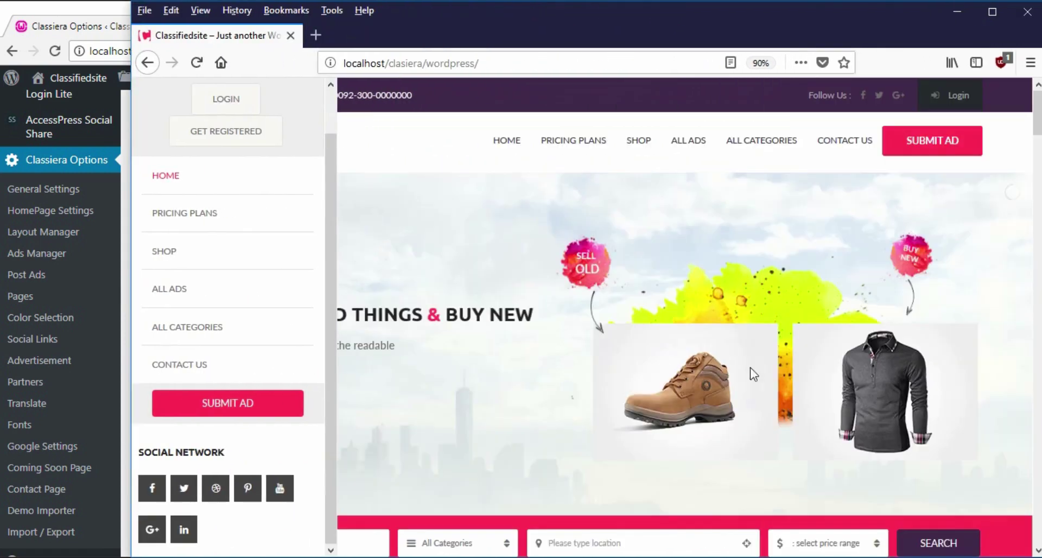